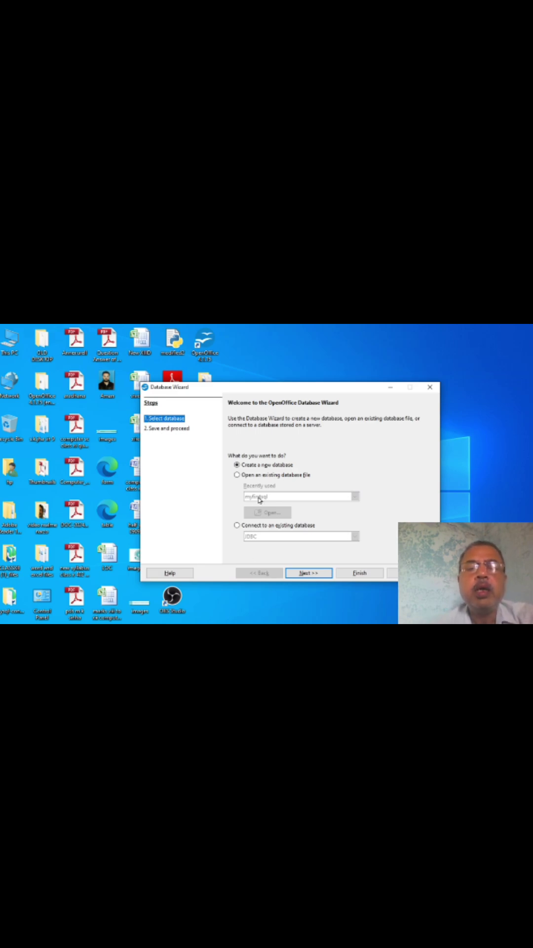
# - Open the existing myfirstsql database and start a new table in Design View
pyautogui.click(237, 475)
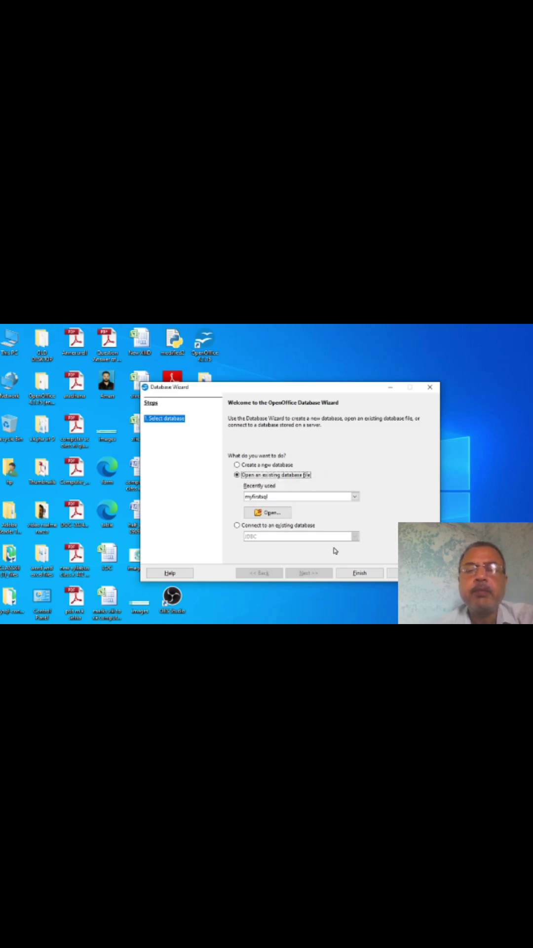
pyautogui.click(361, 575)
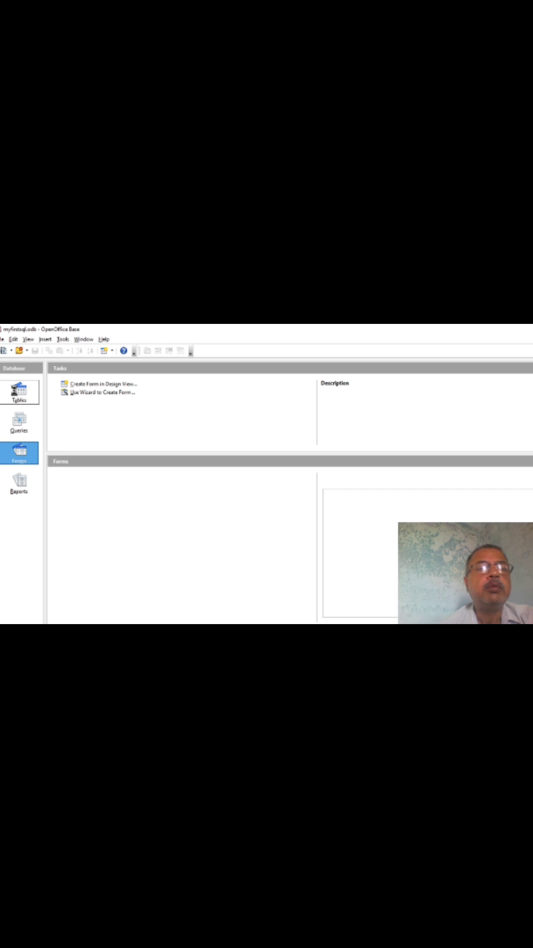
pyautogui.click(15, 393)
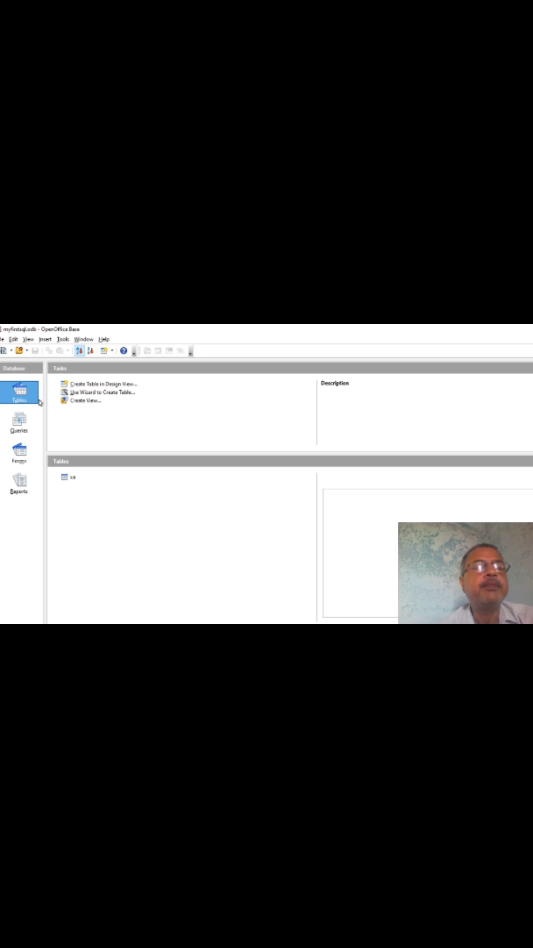
pyautogui.click(91, 385)
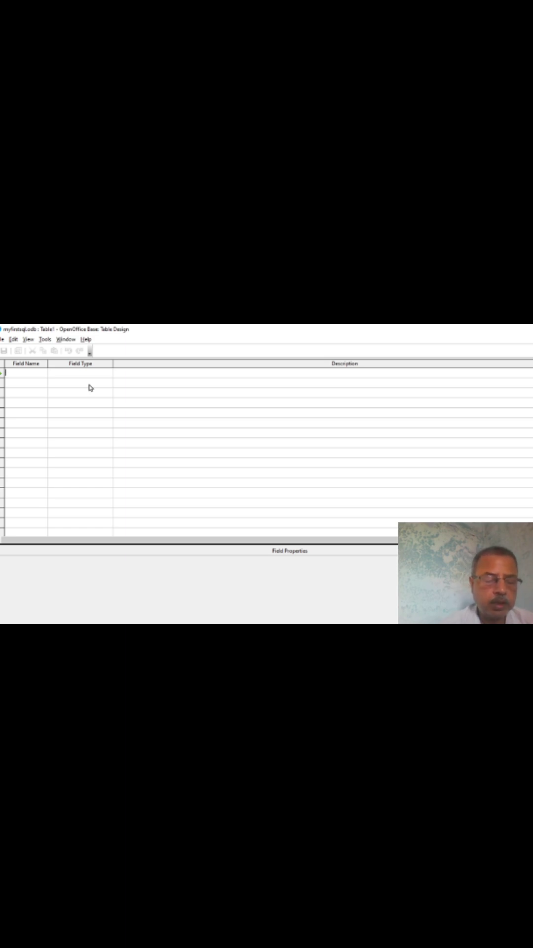
# - Define a Roll field with type Number [NUMERIC] and a Name field with type Text [VARCHAR]
pyautogui.write('Roll')
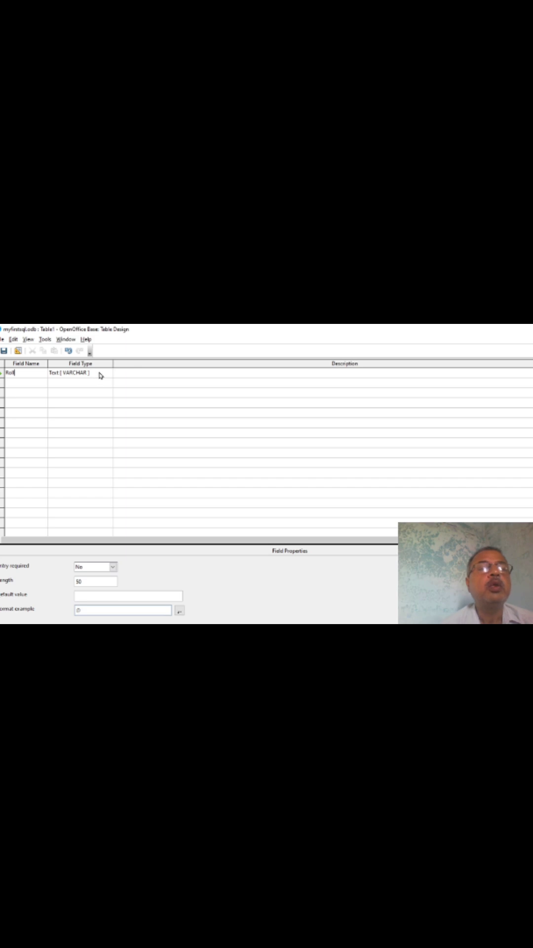
pyautogui.click(102, 377)
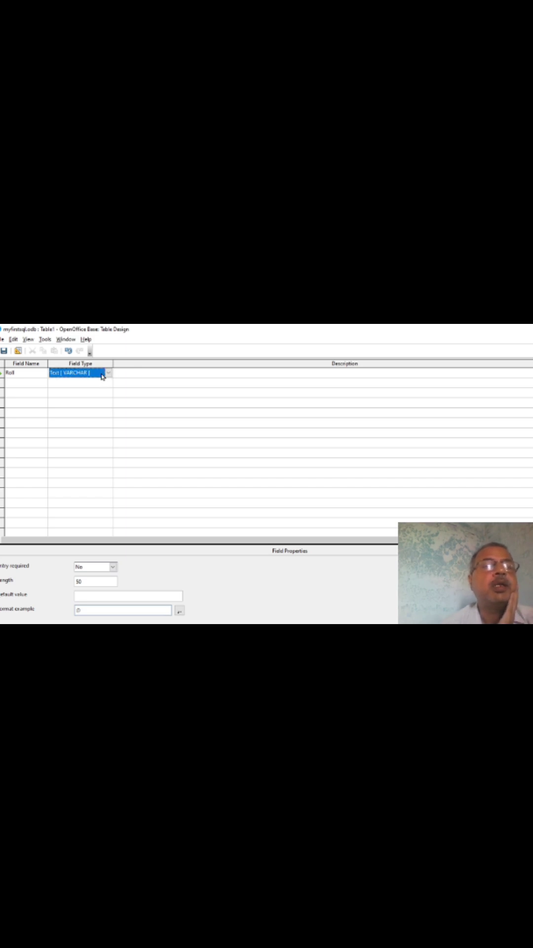
pyautogui.click(108, 374)
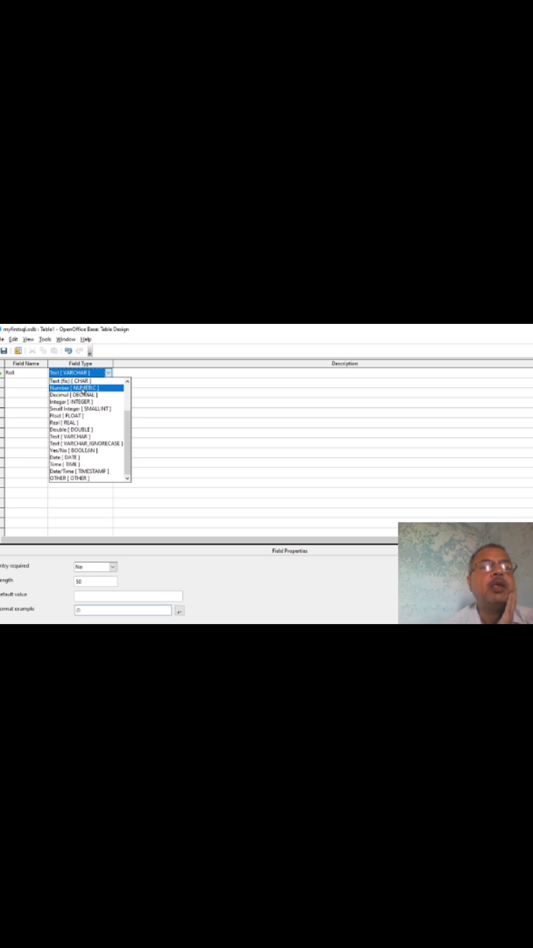
pyautogui.click(83, 389)
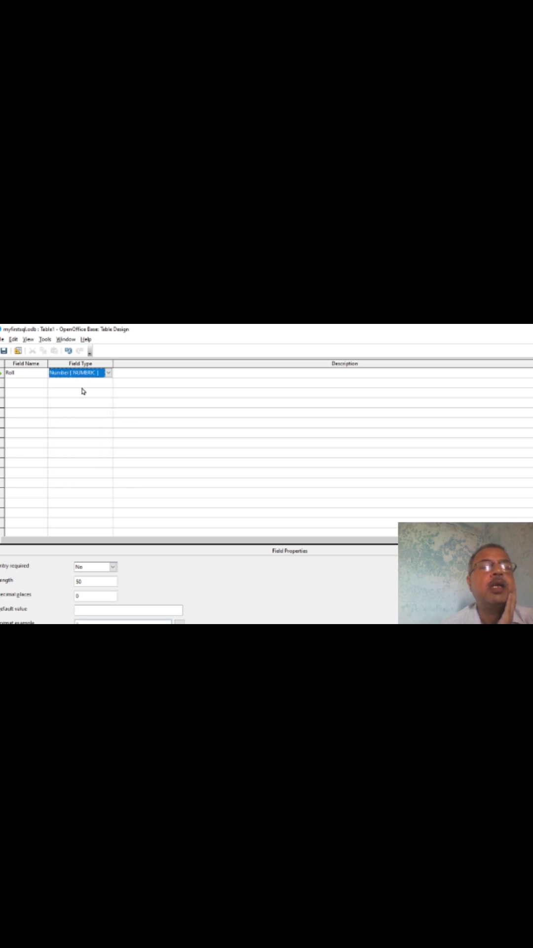
pyautogui.click(23, 380)
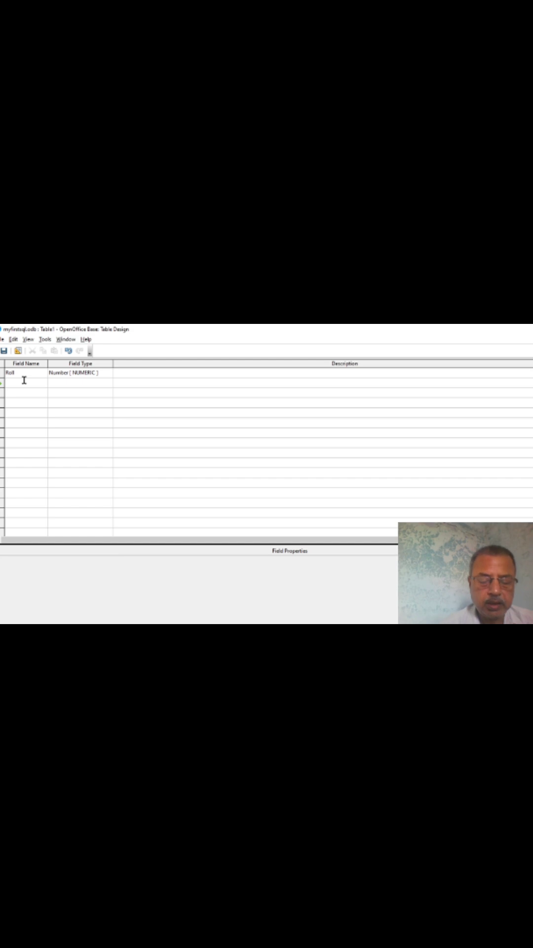
pyautogui.write('Name')
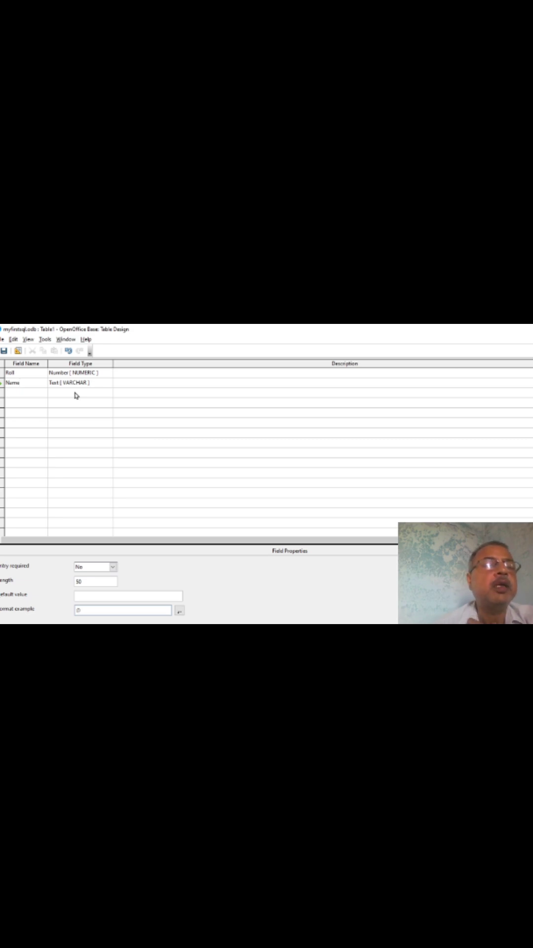
# - Add a third field named Phy and set its type to Number [NUMERIC]
pyautogui.click(18, 395)
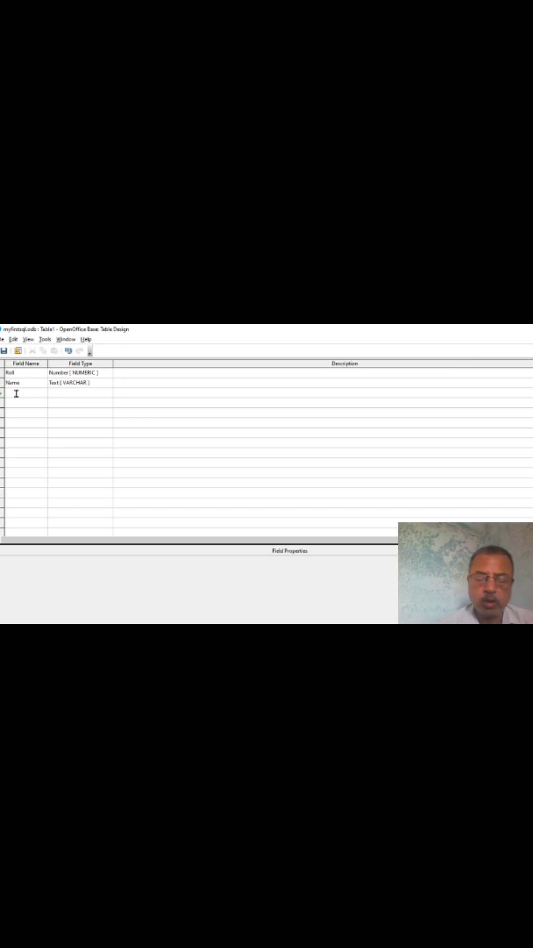
pyautogui.write('Rhy')
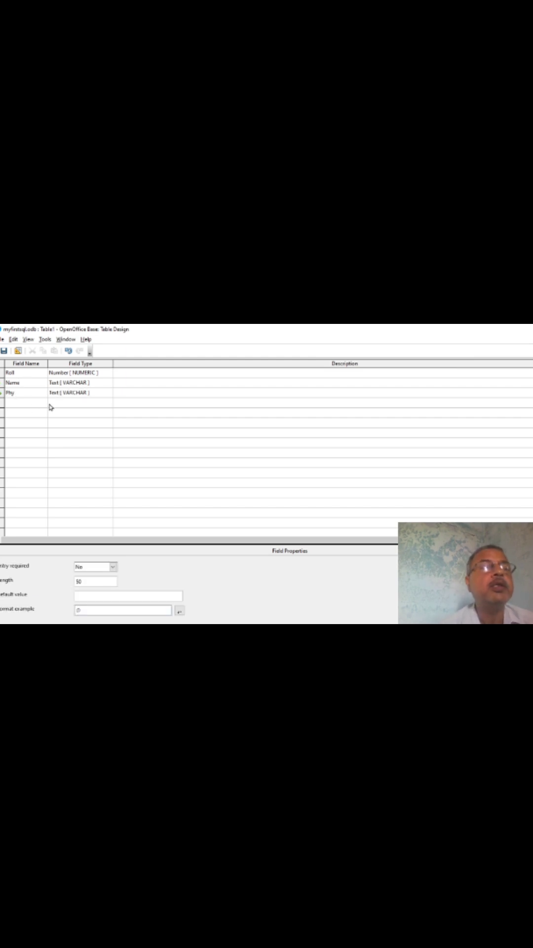
pyautogui.click(109, 393)
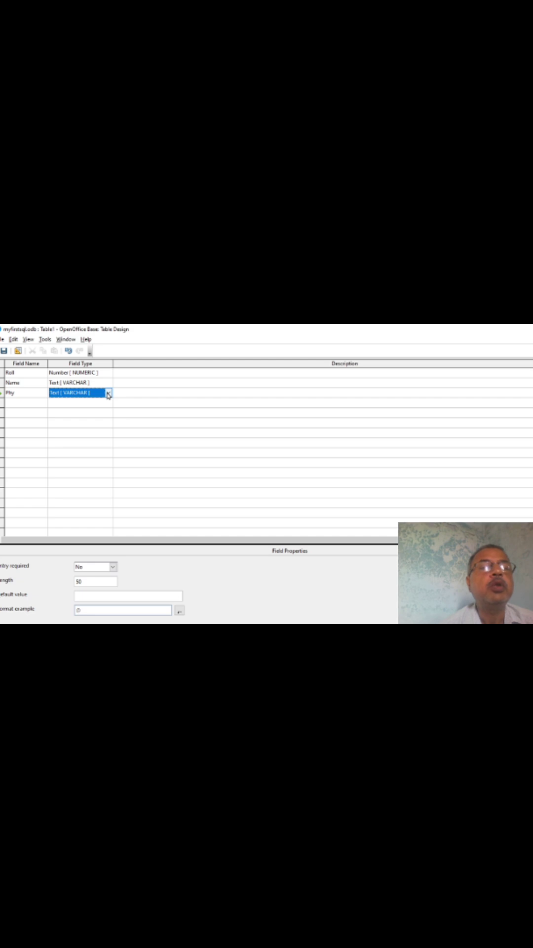
pyautogui.click(108, 394)
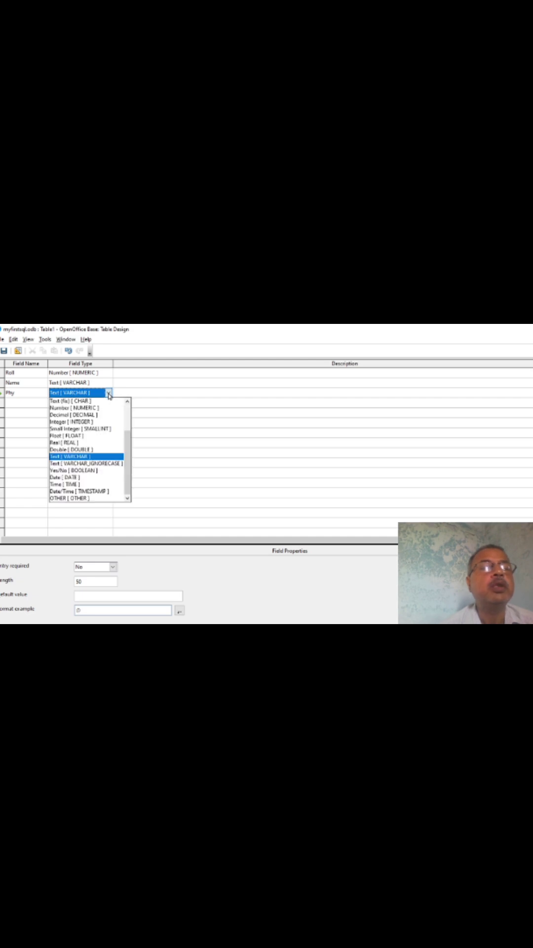
pyautogui.click(93, 407)
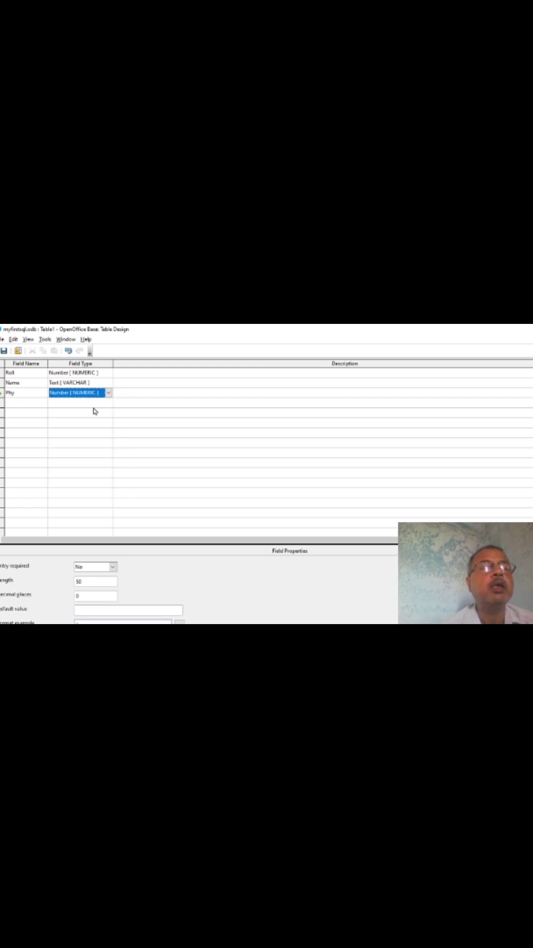
# - Add a fourth field named Chem and set its type to Number [NUMERIC]
pyautogui.click(19, 401)
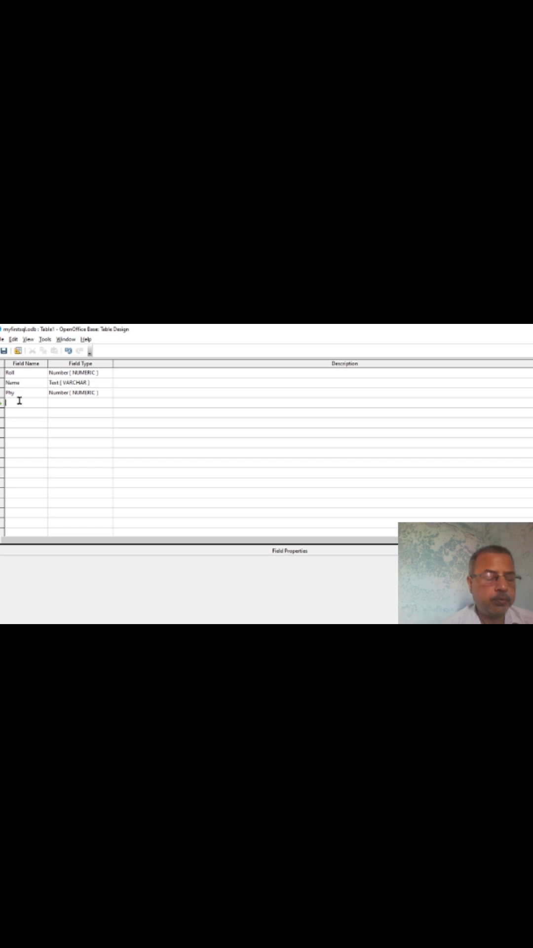
pyautogui.write('C')
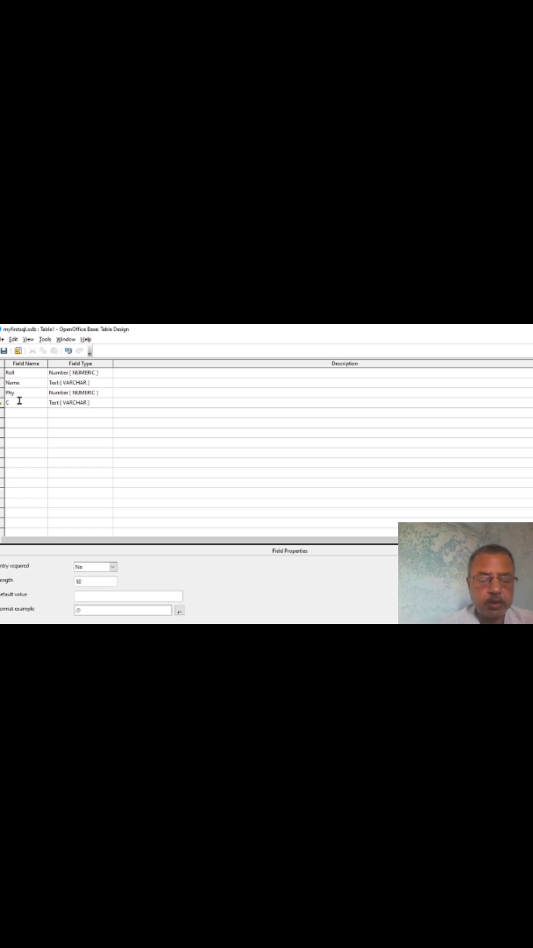
pyautogui.write('hem')
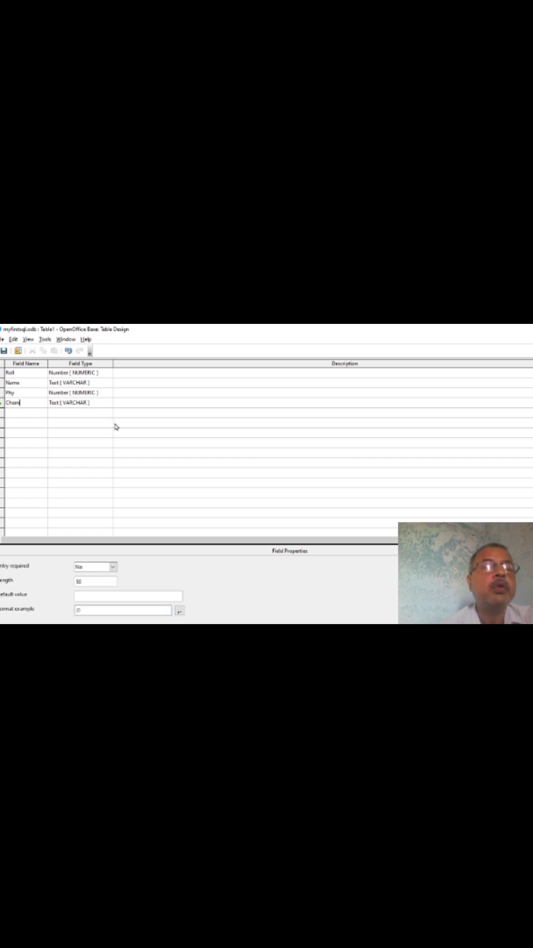
pyautogui.click(108, 402)
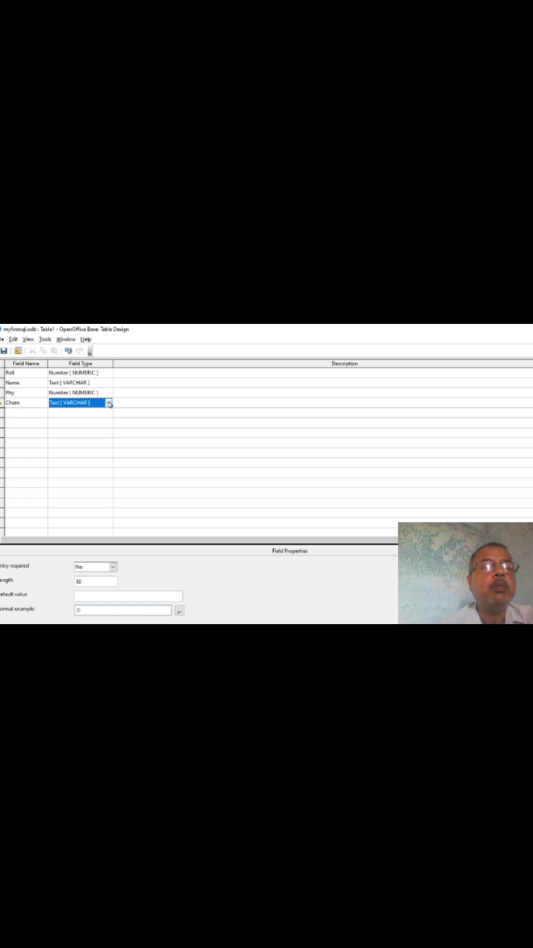
pyautogui.click(108, 403)
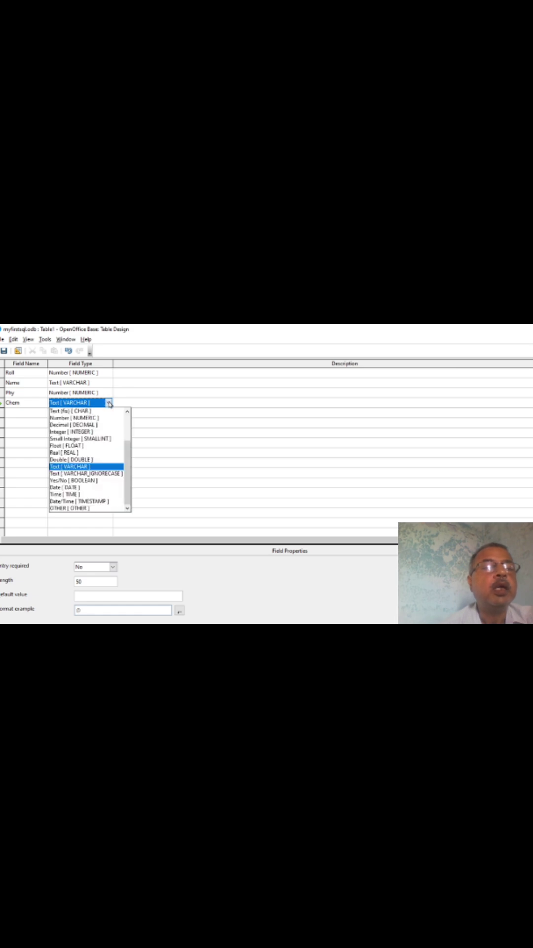
pyautogui.click(91, 420)
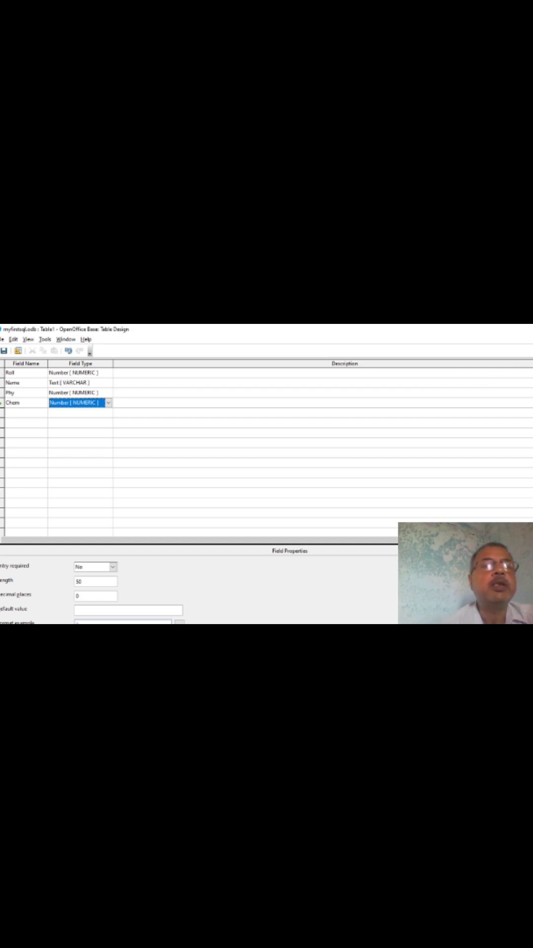
# - Close the table design and save the table as Data without creating a primary key
pyautogui.hotkey('ctrl', 'w')
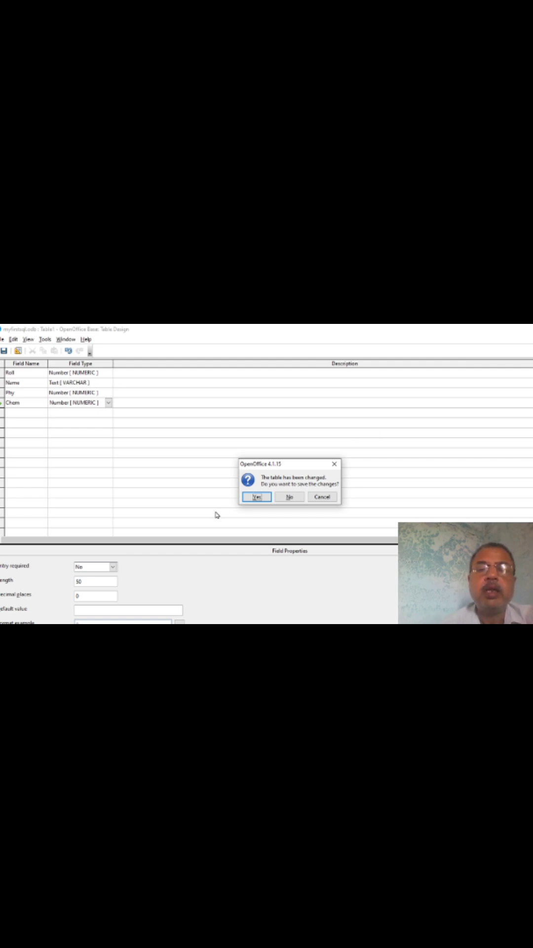
pyautogui.click(256, 497)
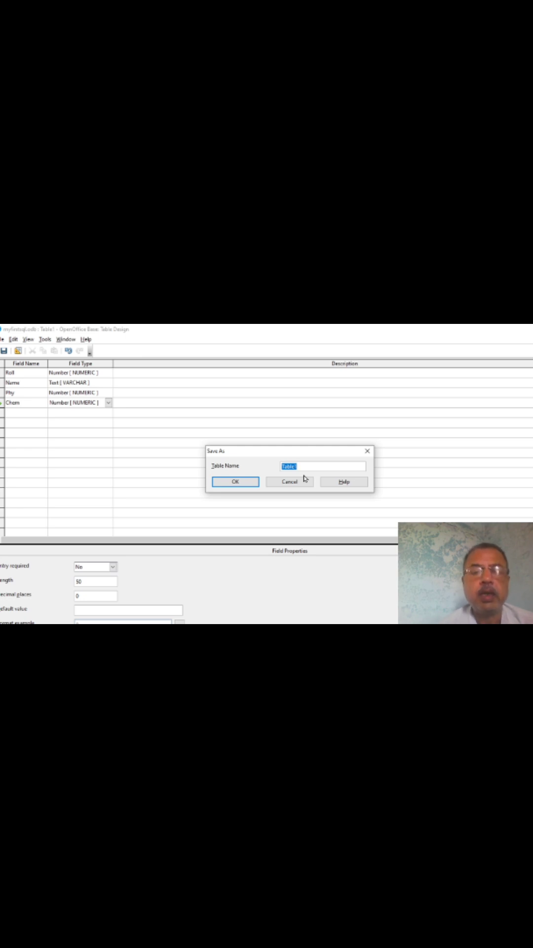
pyautogui.write('Data')
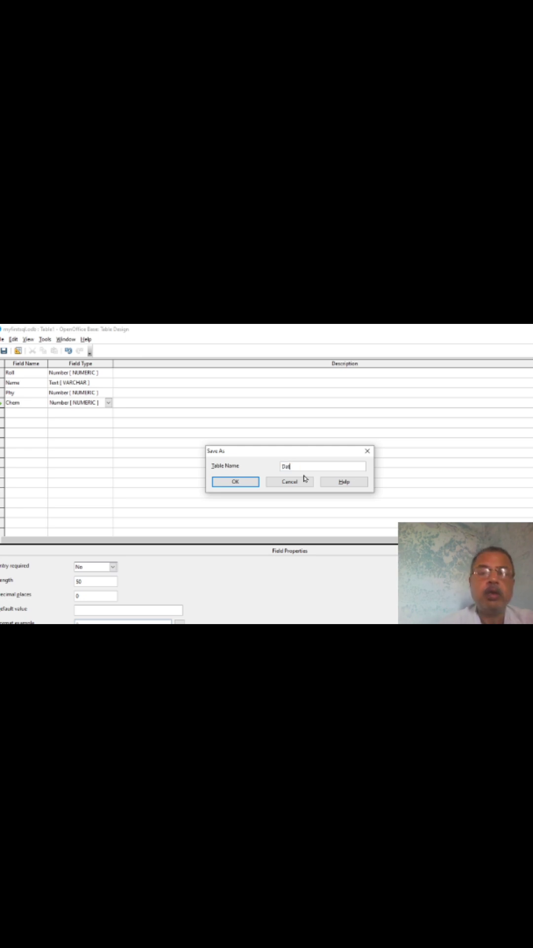
pyautogui.click(239, 483)
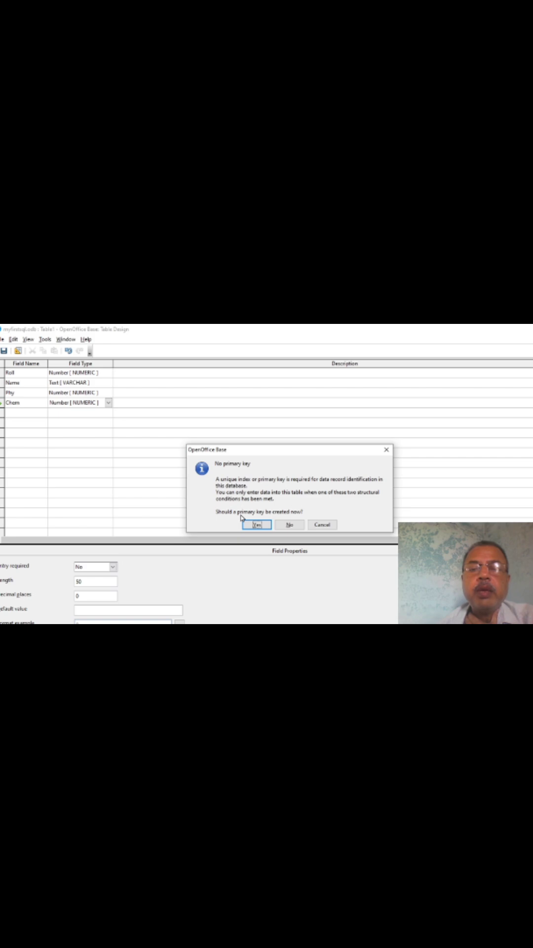
pyautogui.click(290, 525)
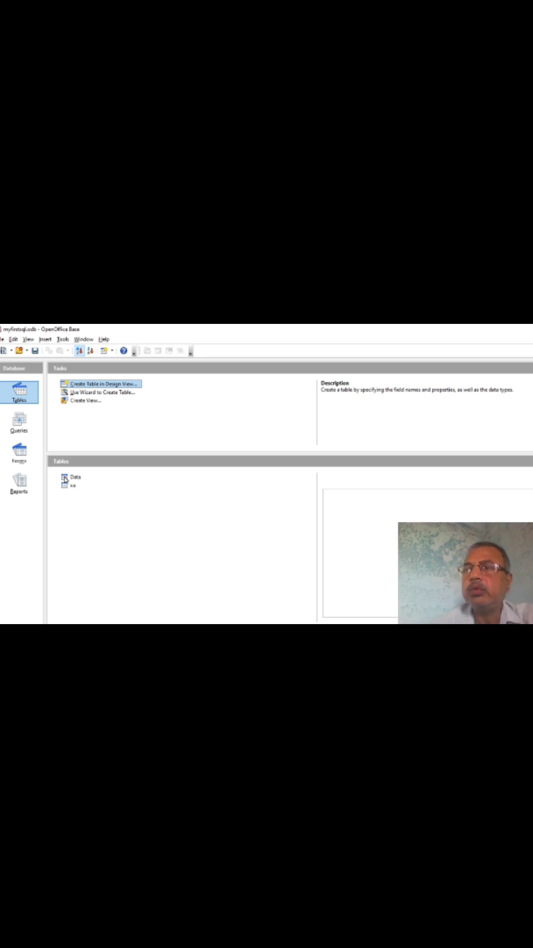
# - Open the Data table to check whether records can be entered, and close it again
pyautogui.click(65, 478)
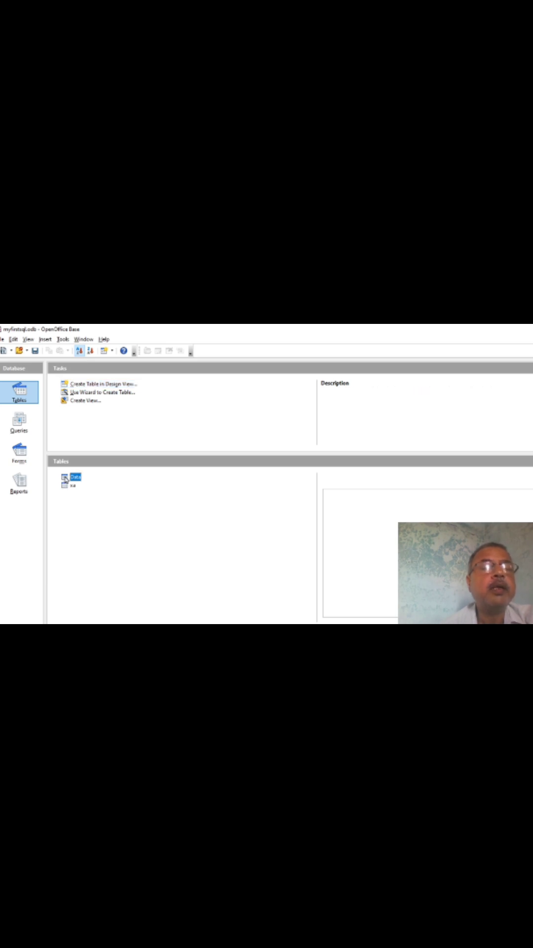
pyautogui.doubleClick(65, 479)
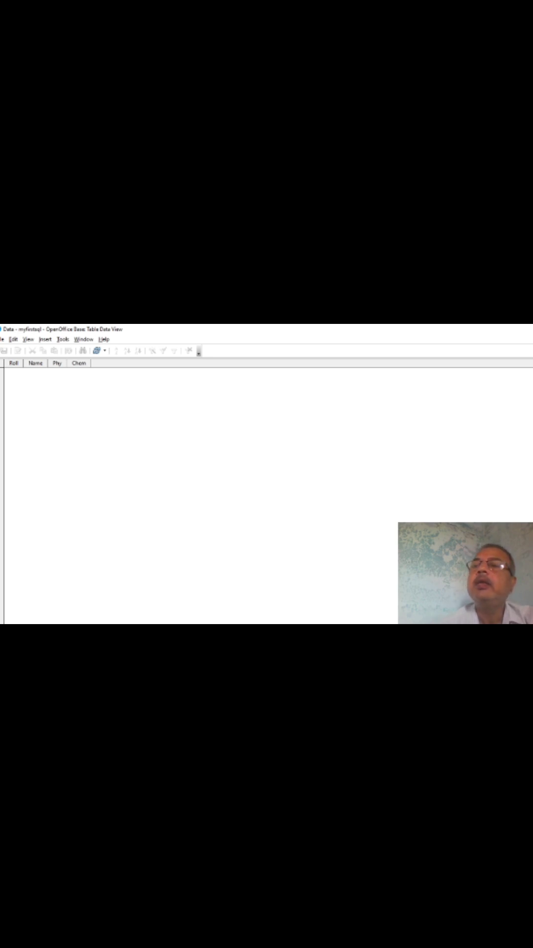
pyautogui.hotkey('ctrl', 'w')
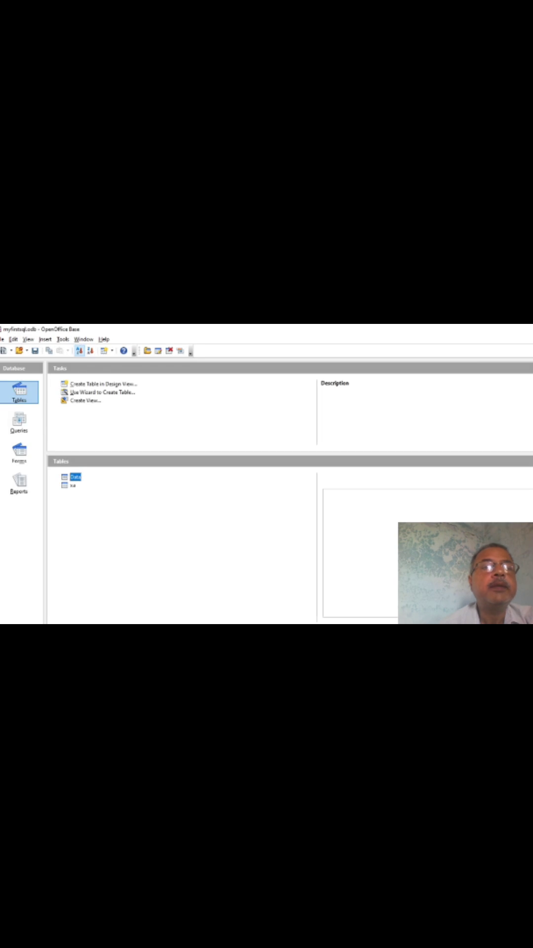
# - Edit the Data table's design to make Roll the primary key, and close it with the changes saved
pyautogui.rightClick(72, 478)
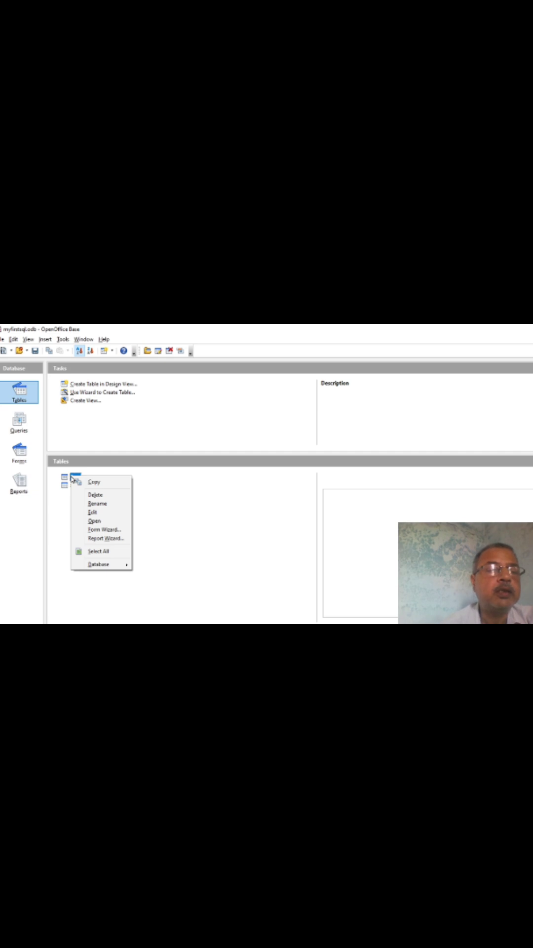
pyautogui.click(93, 512)
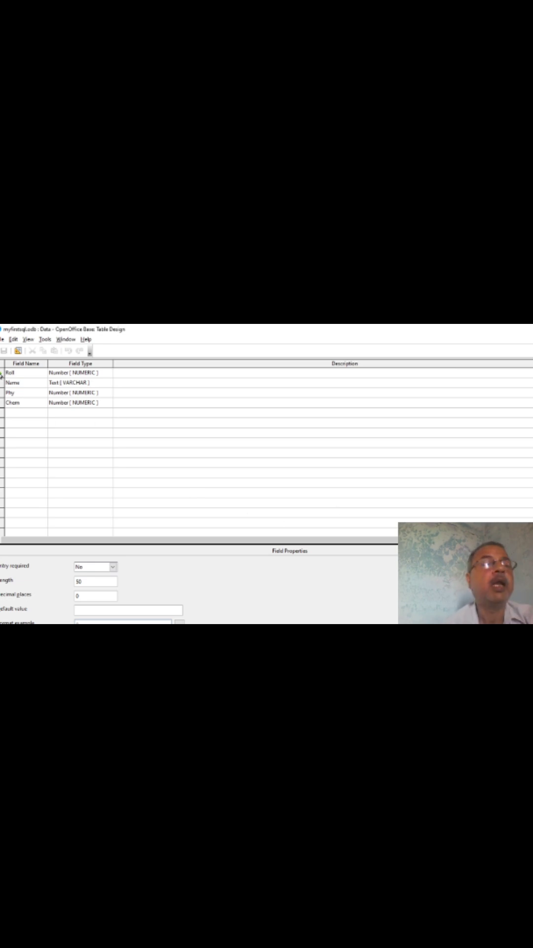
pyautogui.rightClick(1, 373)
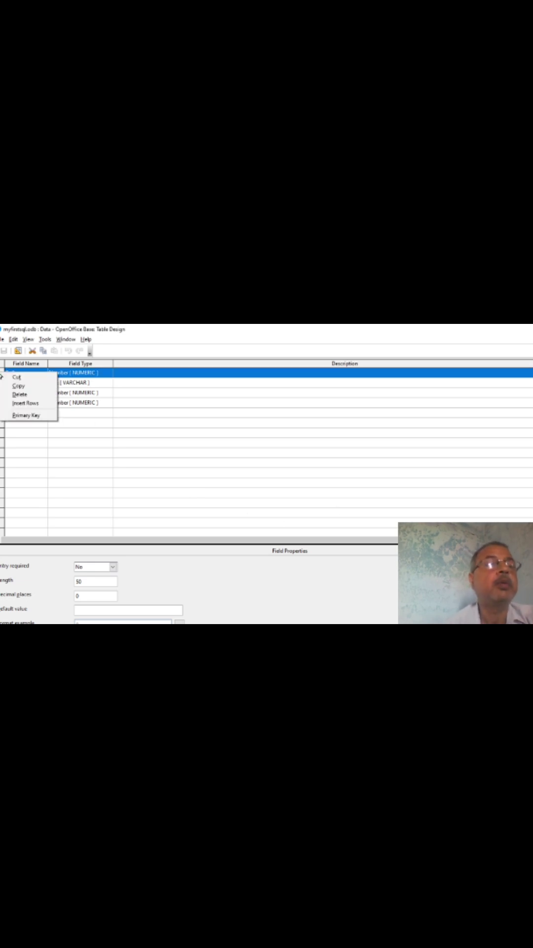
pyautogui.click(29, 417)
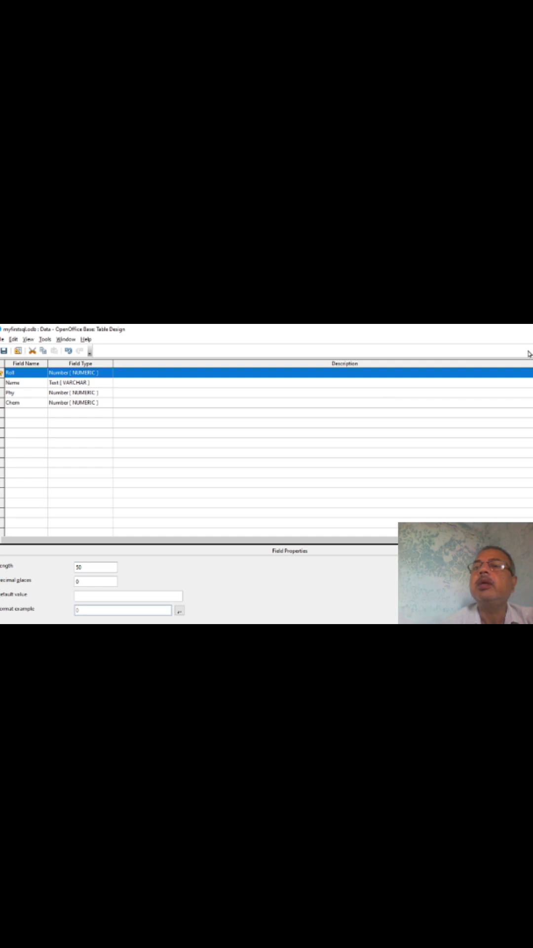
pyautogui.hotkey('ctrl', 'w')
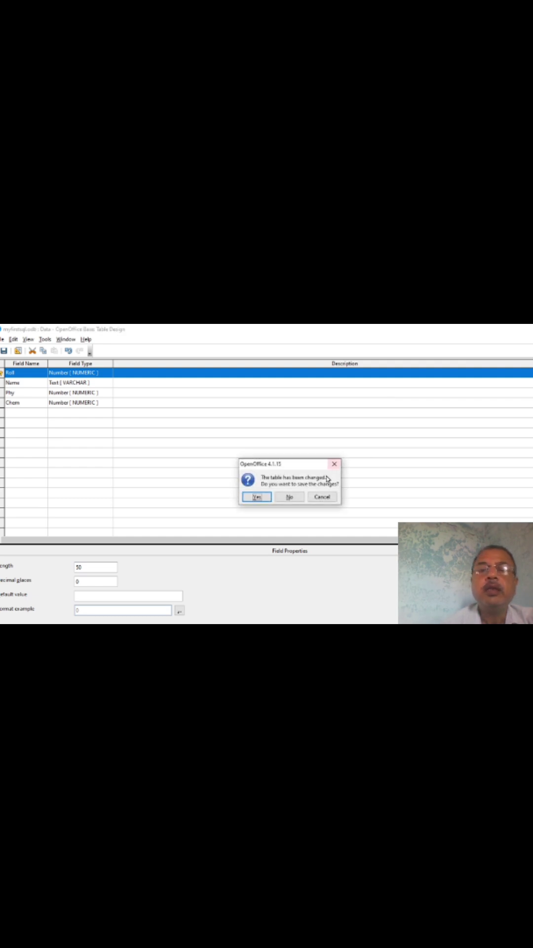
pyautogui.click(257, 497)
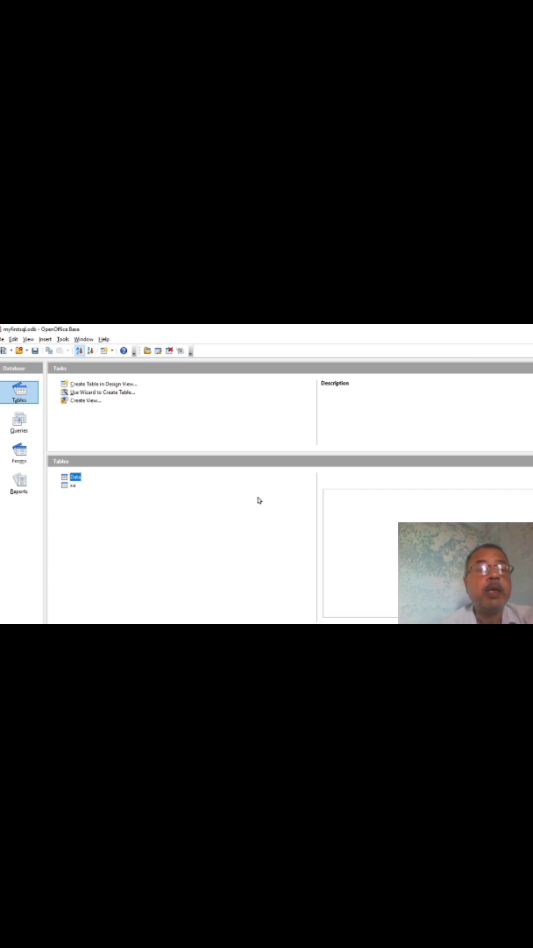
# - Check the reopened Data table for an entry row, close it, and delete the Data table from the database
pyautogui.doubleClick(65, 477)
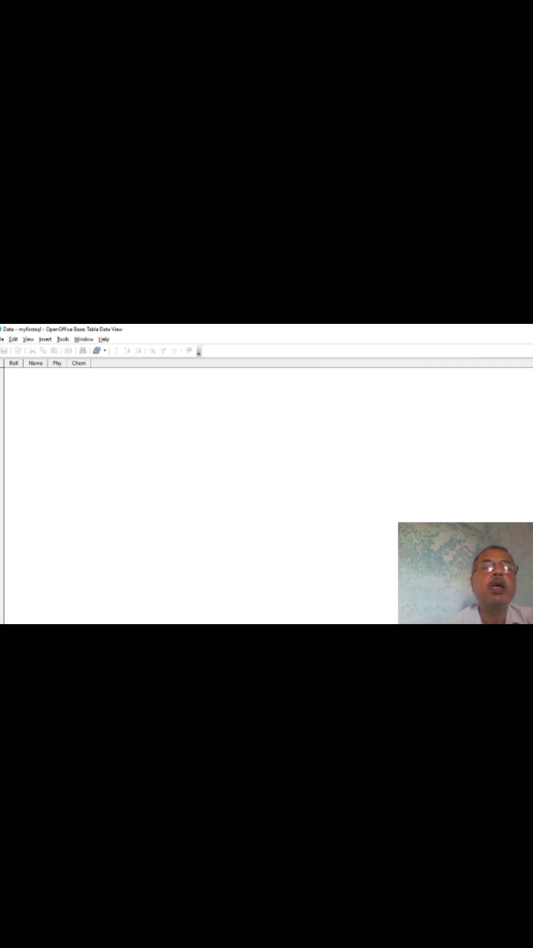
pyautogui.hotkey('ctrl', 'w')
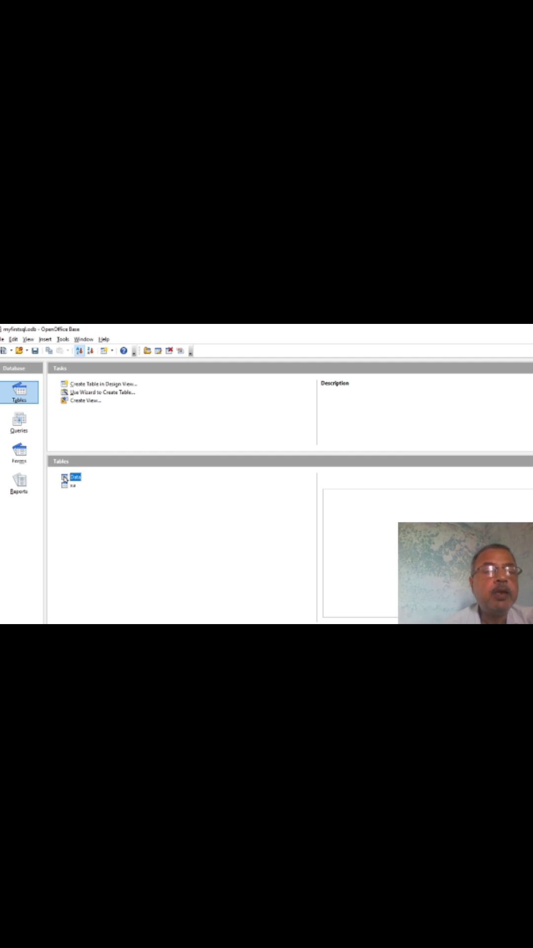
pyautogui.rightClick(64, 478)
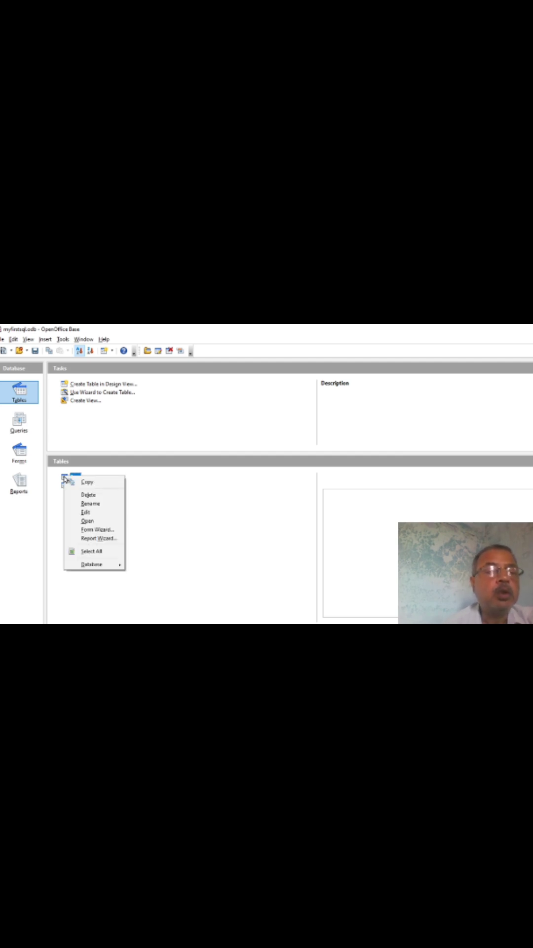
pyautogui.click(89, 495)
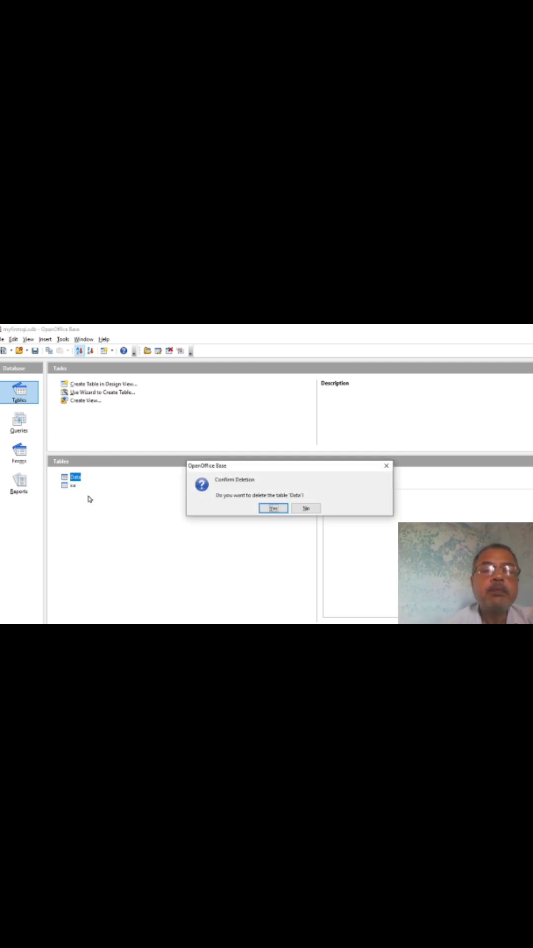
pyautogui.click(272, 508)
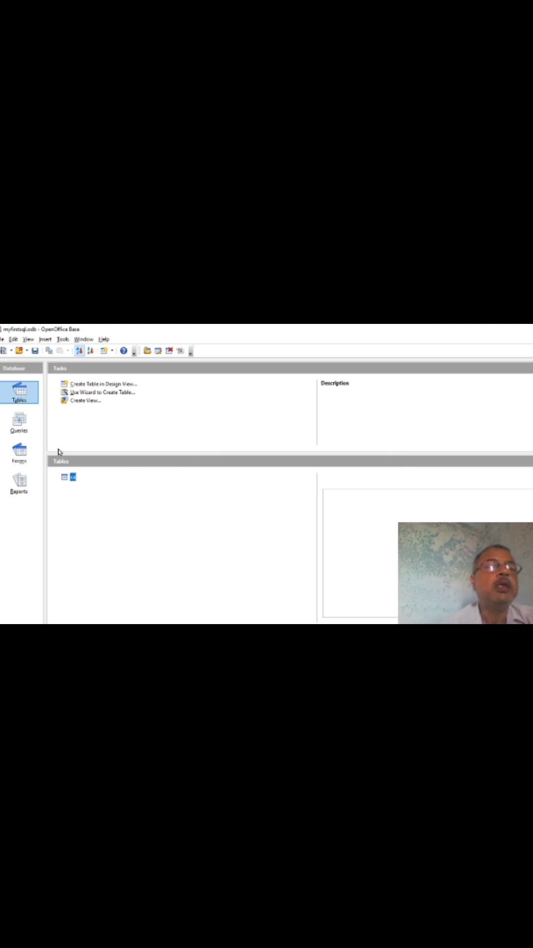
# - Create a new table in Design View with a first field named Roll of type Number [NUMERIC]
pyautogui.click(103, 385)
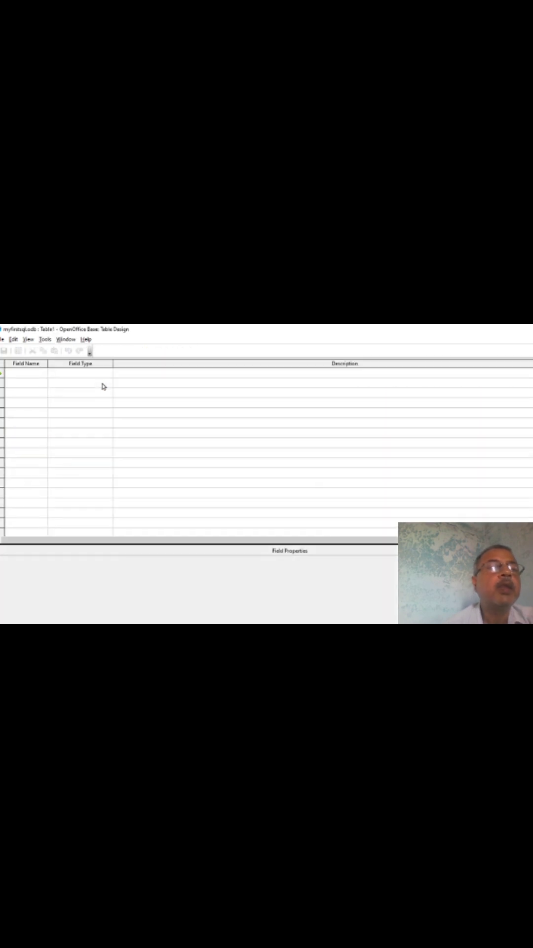
pyautogui.write('R')
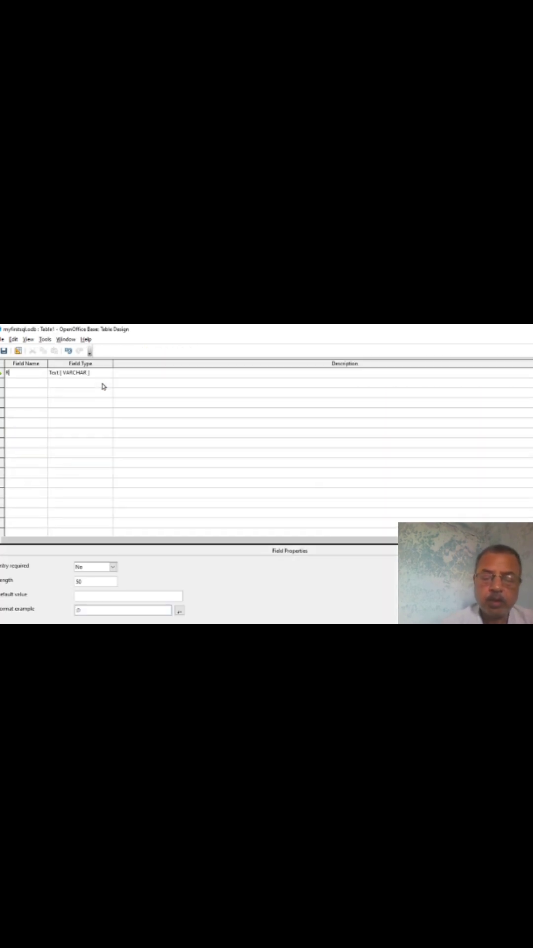
pyautogui.write('oll')
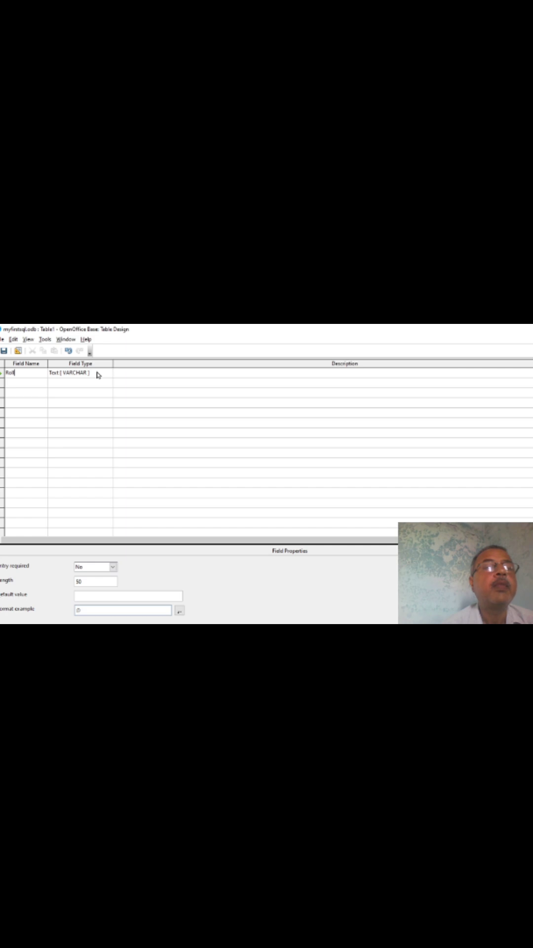
pyautogui.click(97, 375)
pyautogui.click(105, 374)
pyautogui.click(85, 385)
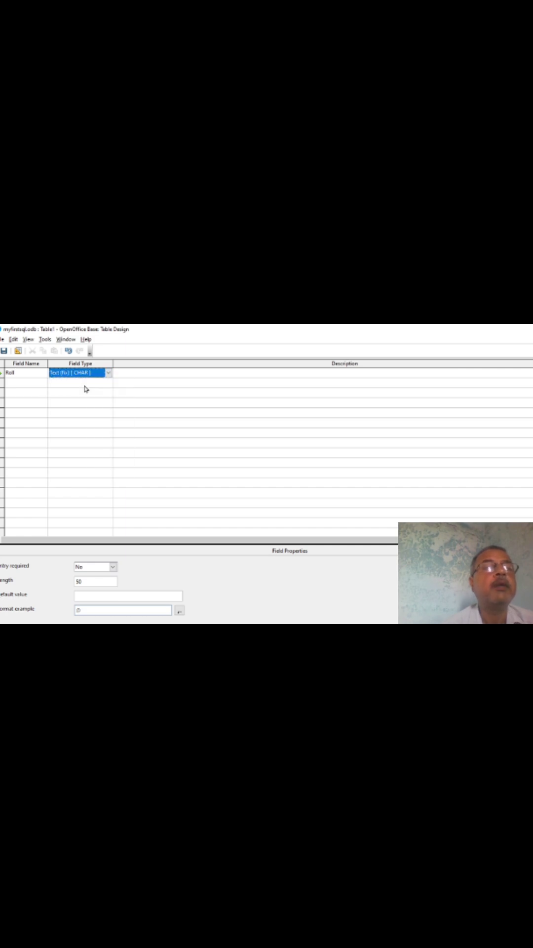
pyautogui.click(81, 375)
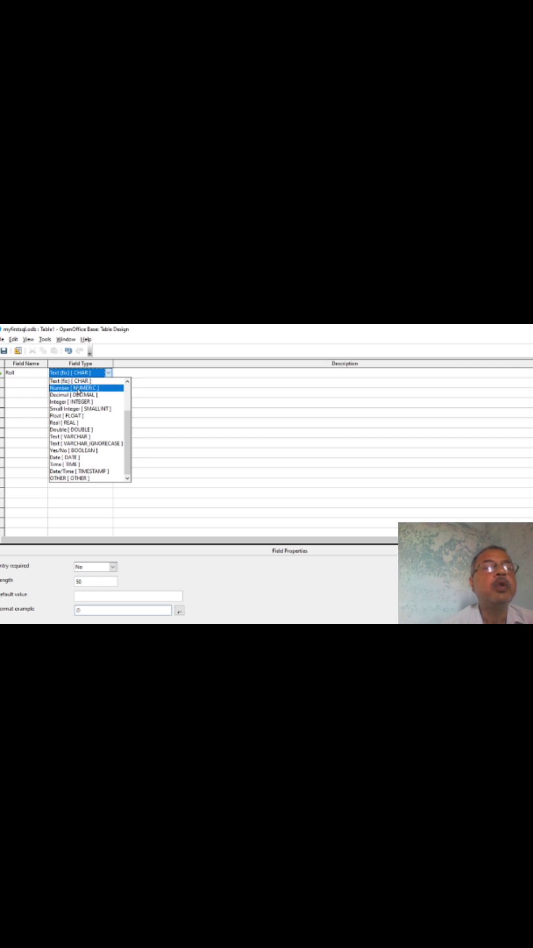
pyautogui.click(77, 389)
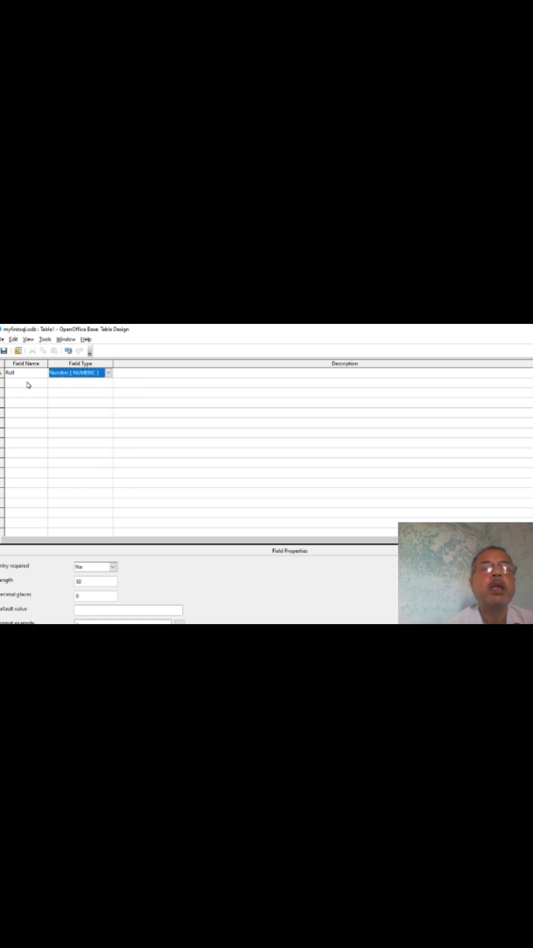
pyautogui.click(28, 385)
pyautogui.click(206, 431)
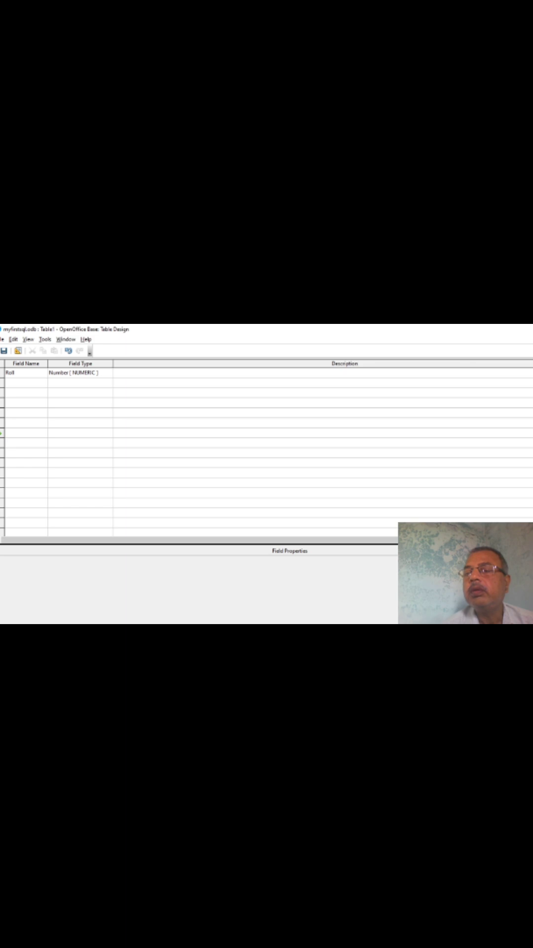
# - Add a Name field of type Text [VARCHAR] and a Phy field of type Number [NUMERIC]
pyautogui.click(13, 381)
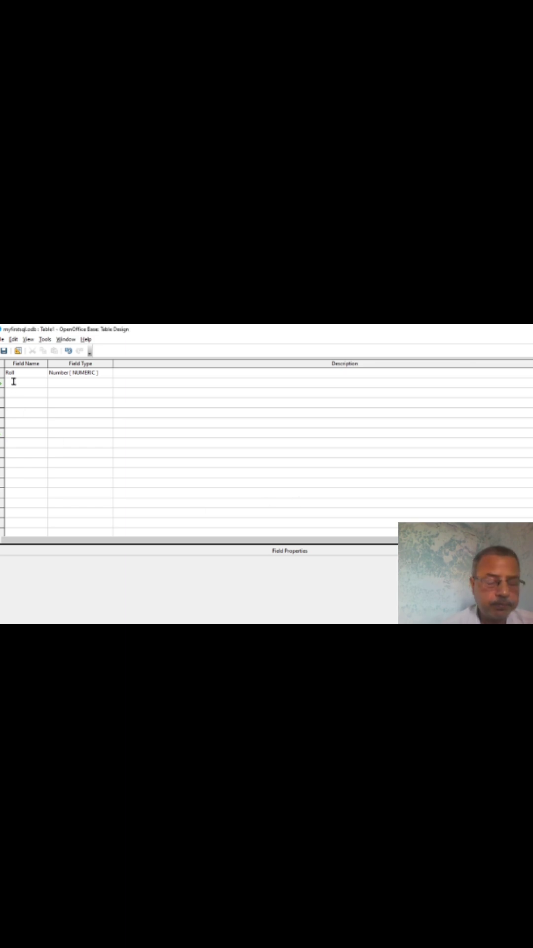
pyautogui.write('Name')
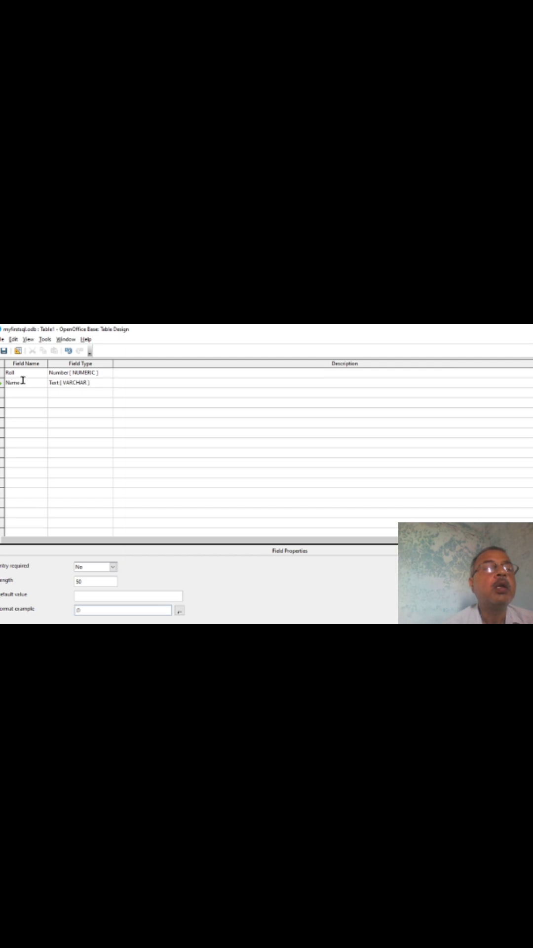
pyautogui.click(15, 390)
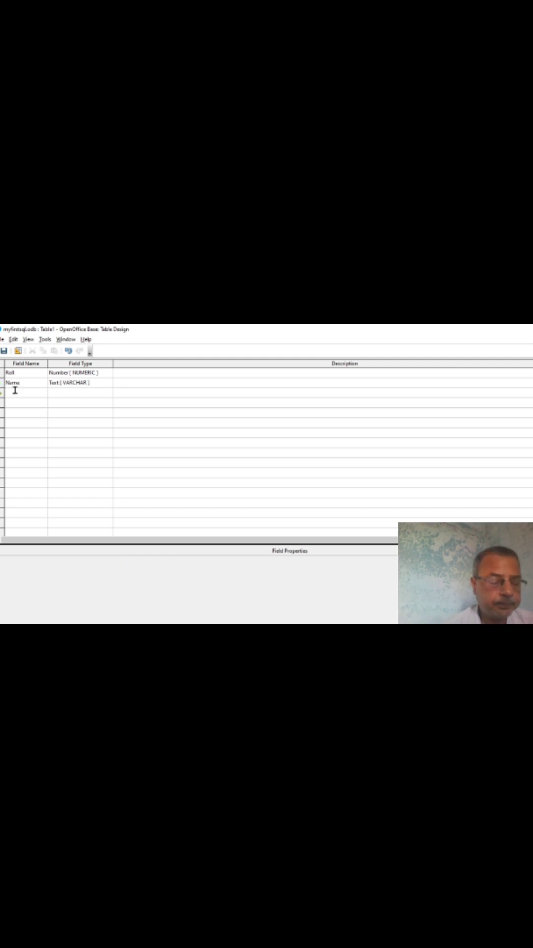
pyautogui.write('Phy')
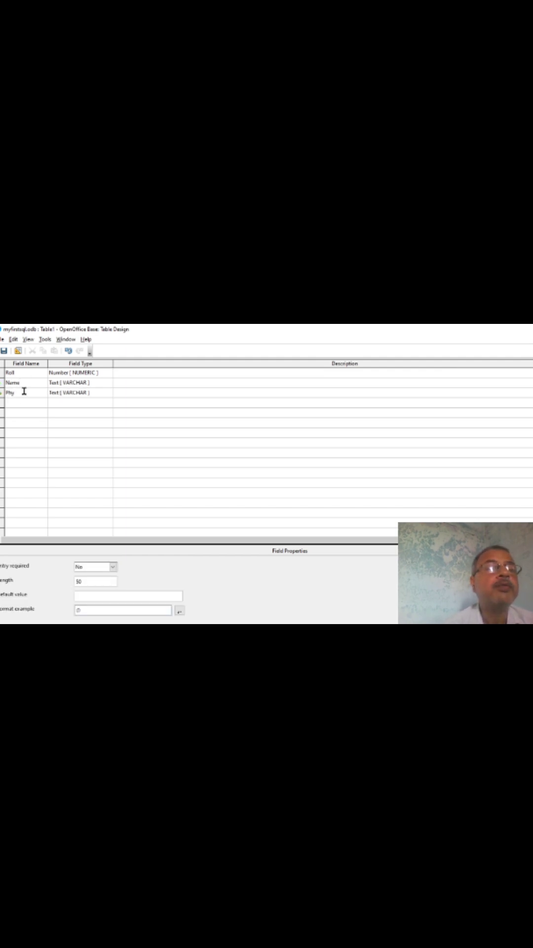
pyautogui.click(104, 395)
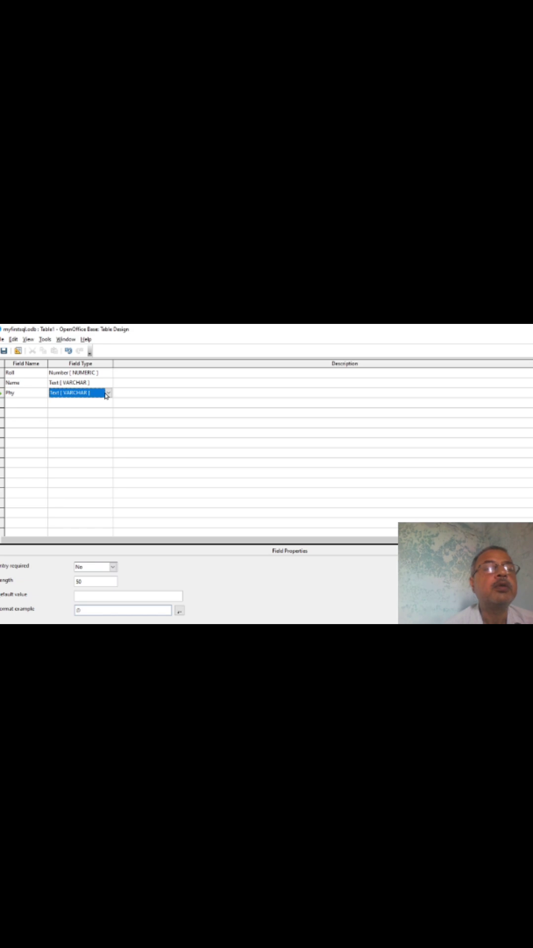
pyautogui.click(109, 392)
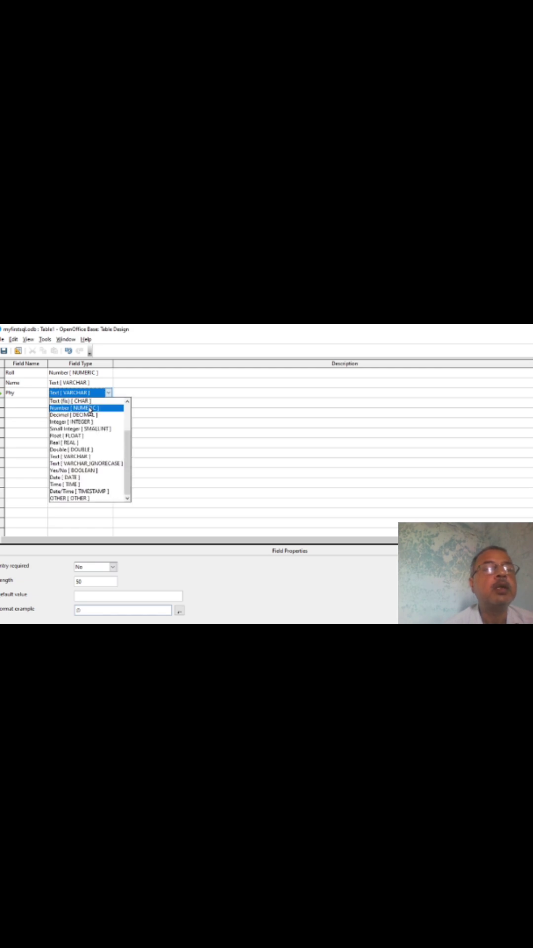
pyautogui.click(90, 408)
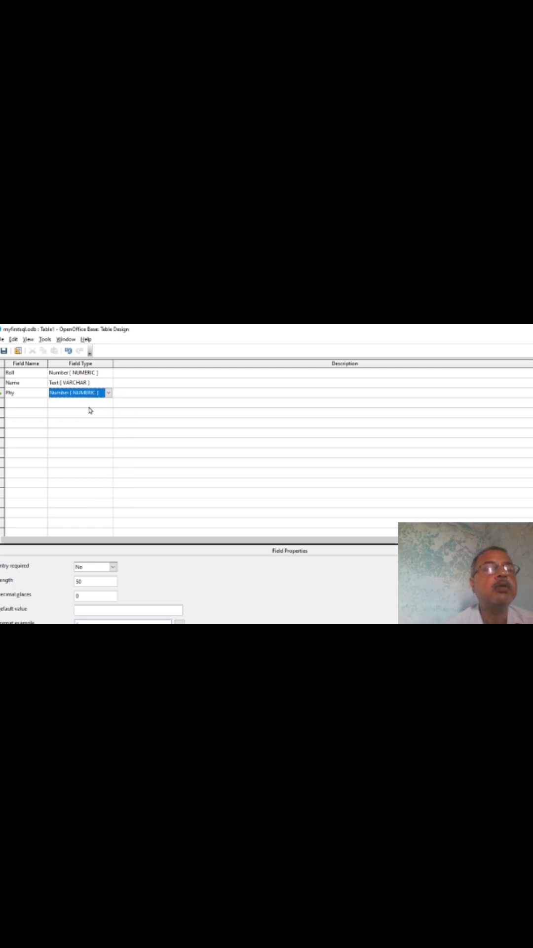
# - Add a Chem field below Phy and set its type to Number [NUMERIC]
pyautogui.click(14, 403)
pyautogui.write('C')
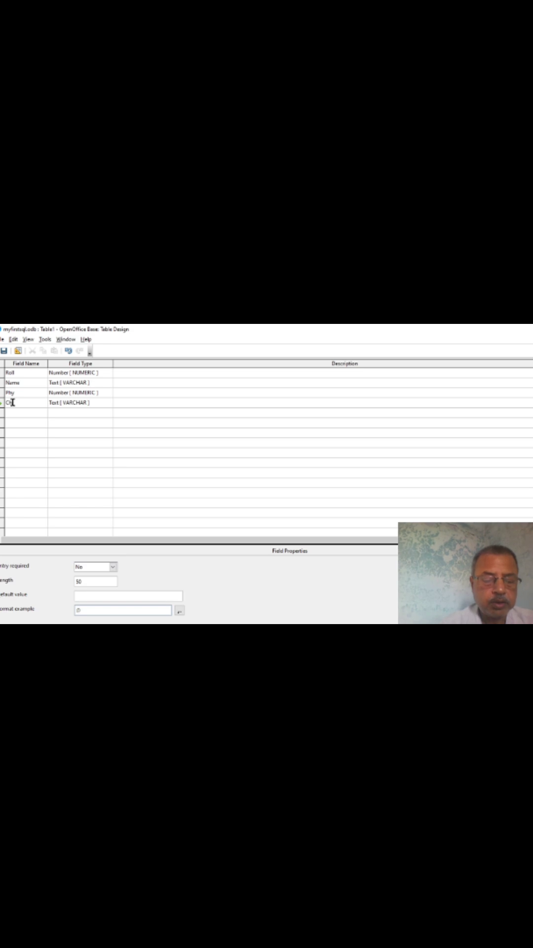
pyautogui.write('hem')
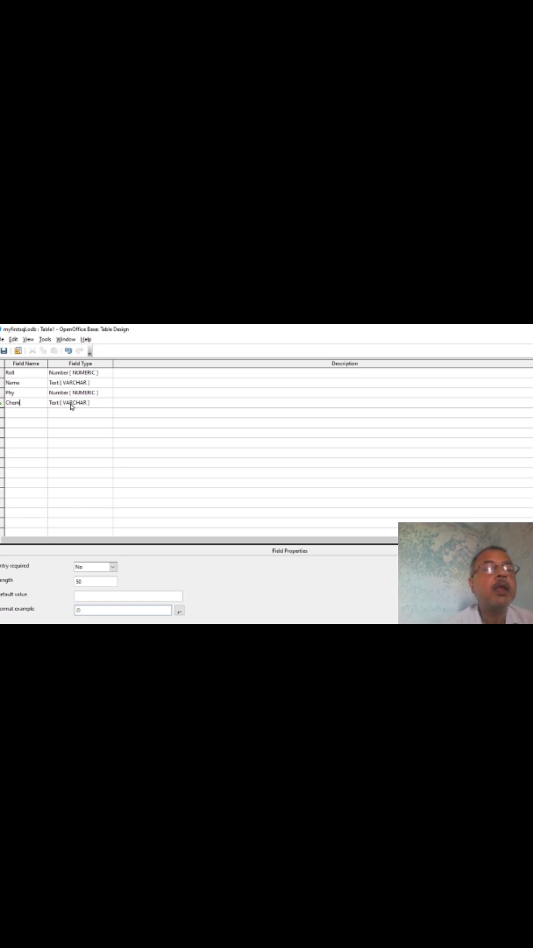
pyautogui.click(72, 405)
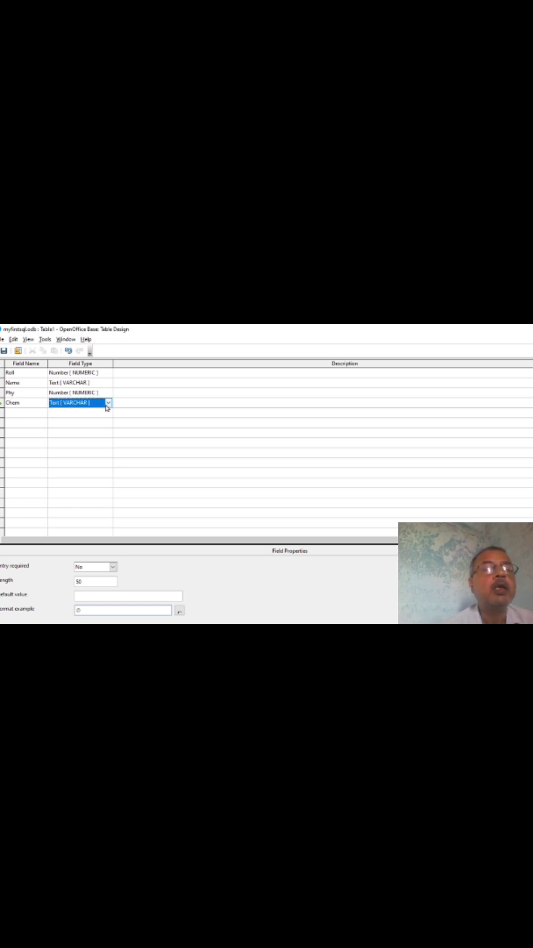
pyautogui.click(108, 403)
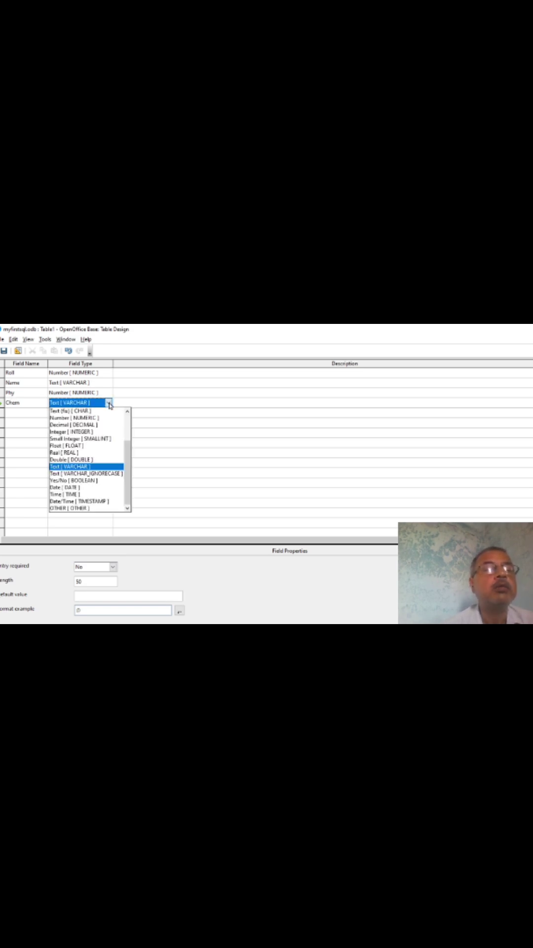
pyautogui.click(71, 420)
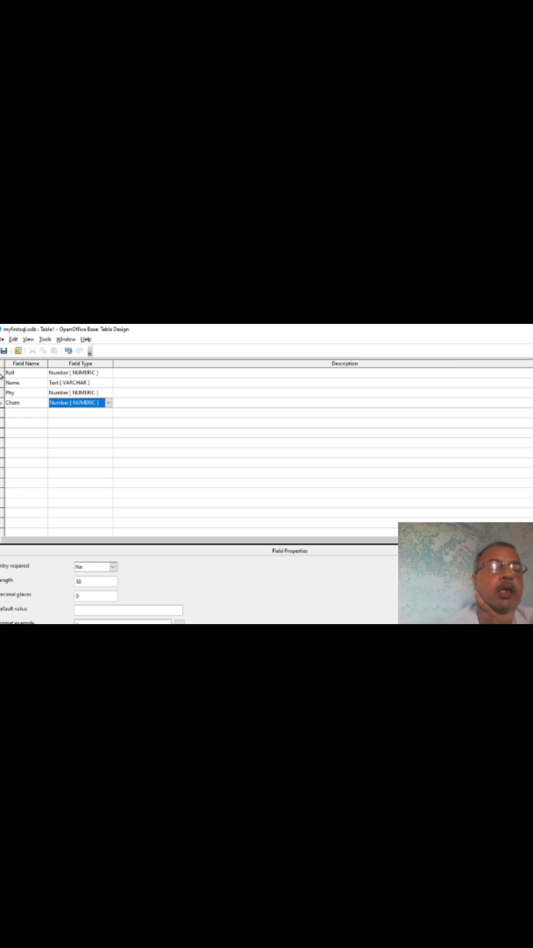
# - Make the Roll field the primary key of the new table
pyautogui.click(2, 373)
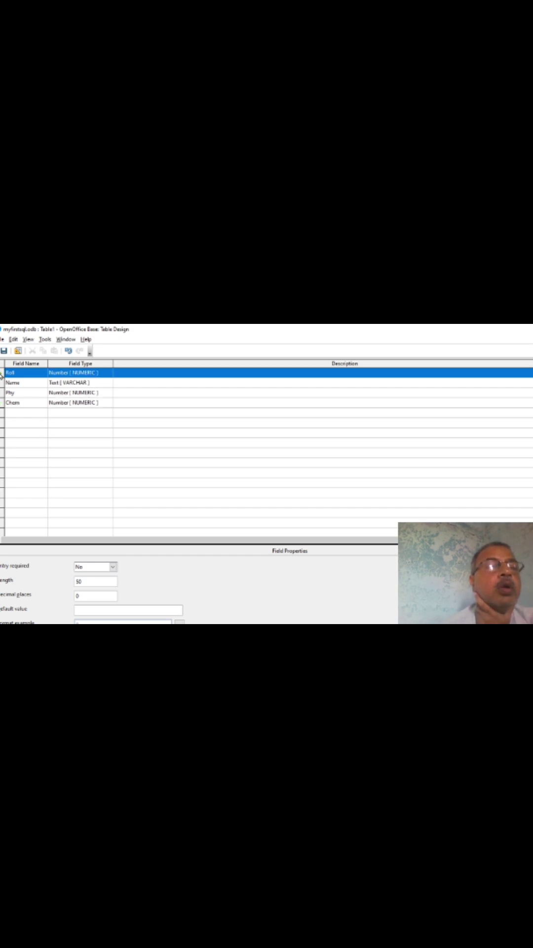
pyautogui.rightClick(2, 374)
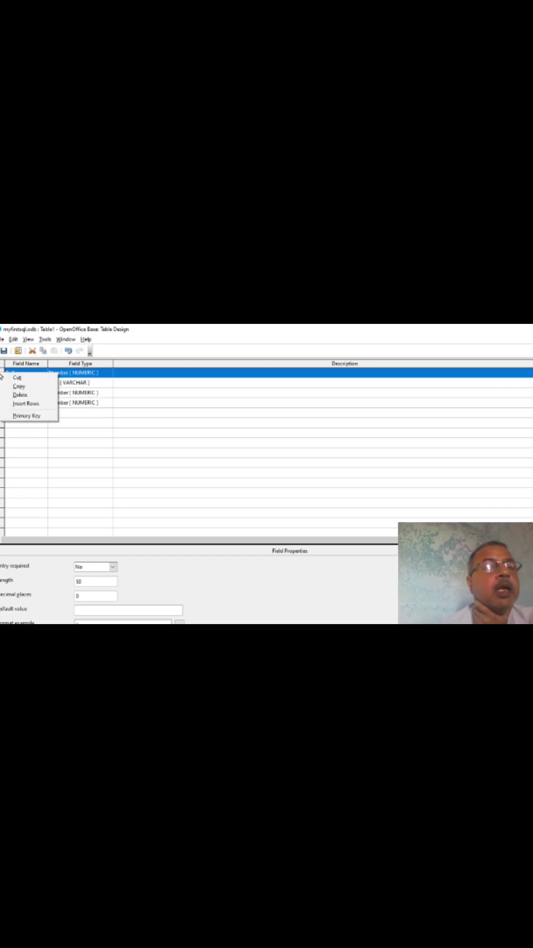
pyautogui.click(27, 416)
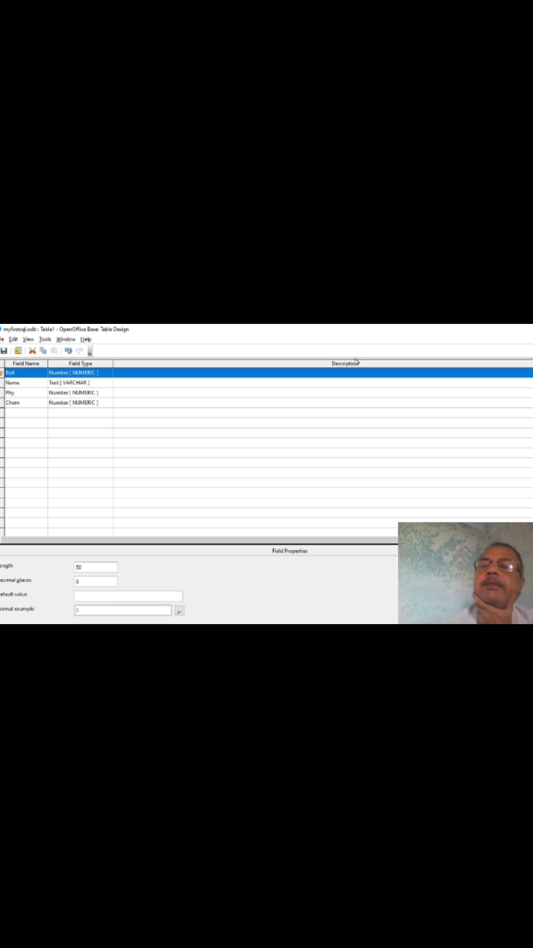
# - Close the table design, saving the new table under the name Data
pyautogui.hotkey('ctrl', 'w')
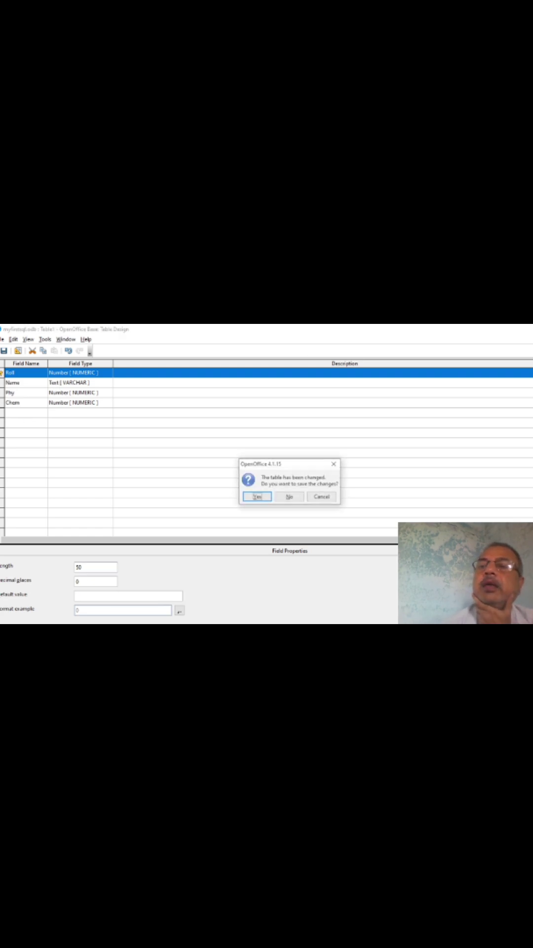
pyautogui.click(257, 497)
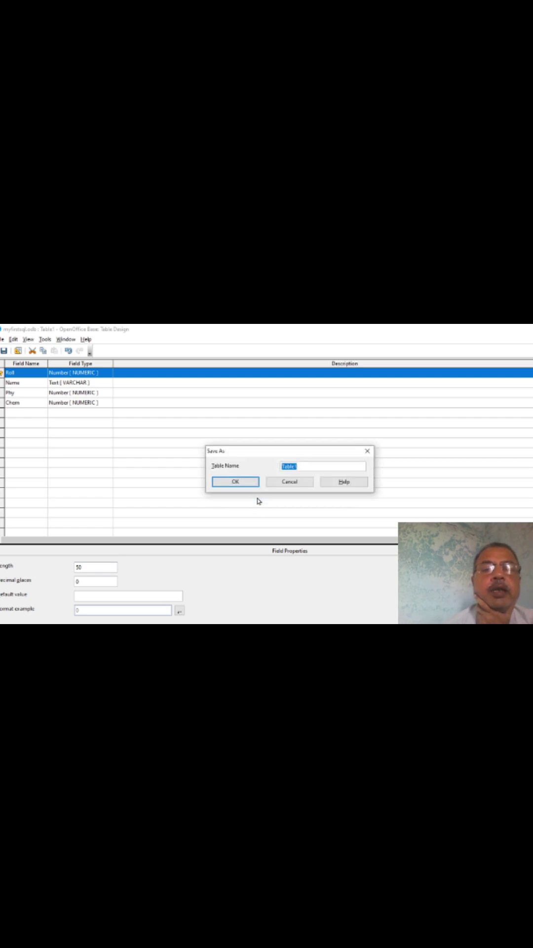
pyautogui.write('Data')
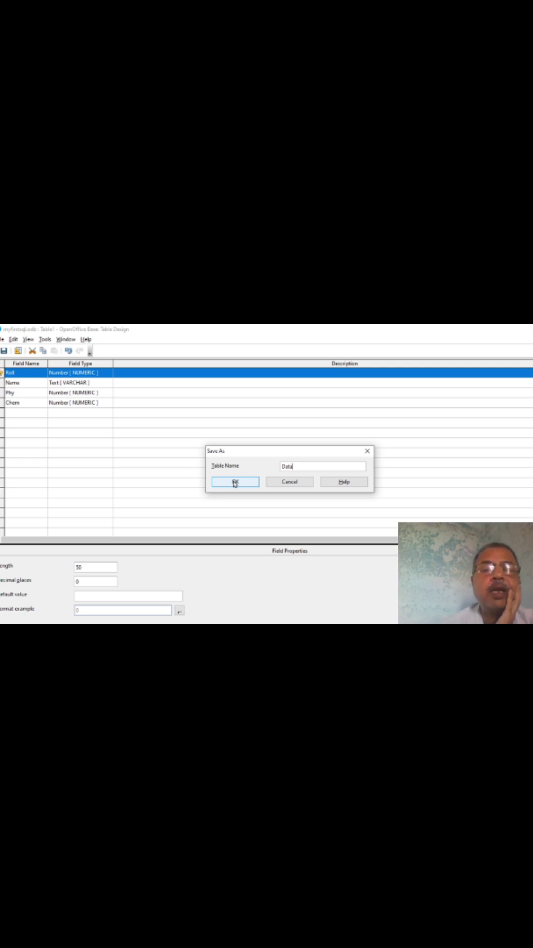
pyautogui.click(238, 483)
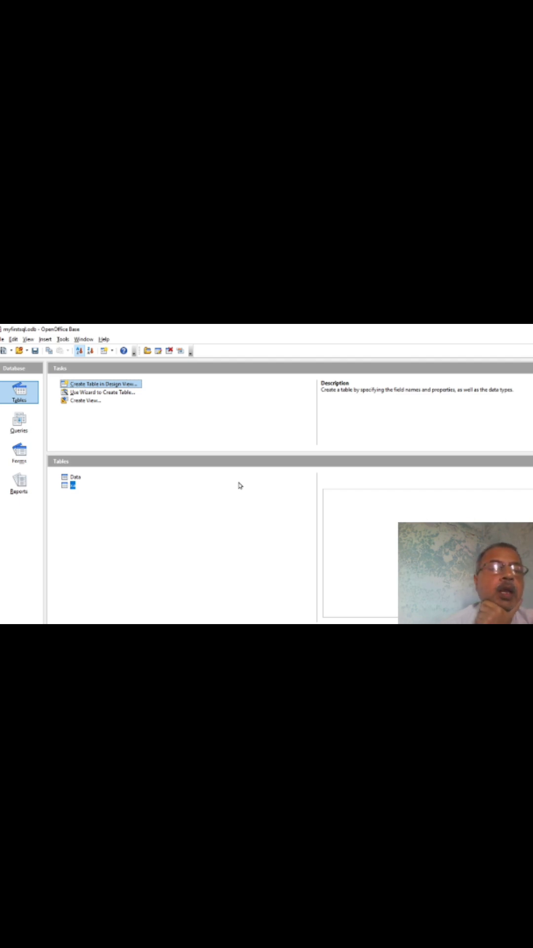
# - Open the Data table and enter the first record with Roll 1, the student's name, Phy 20 and Chem 18
pyautogui.doubleClick(66, 477)
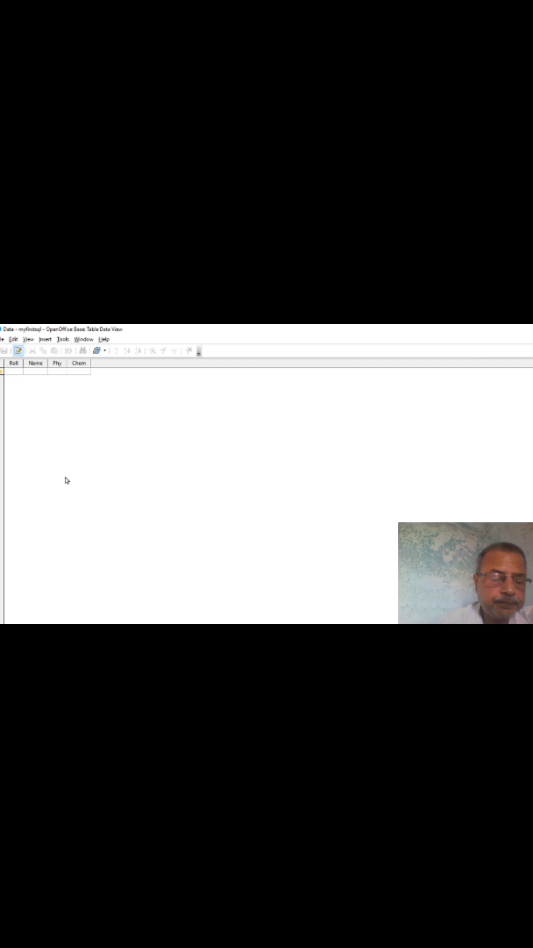
pyautogui.write('1')
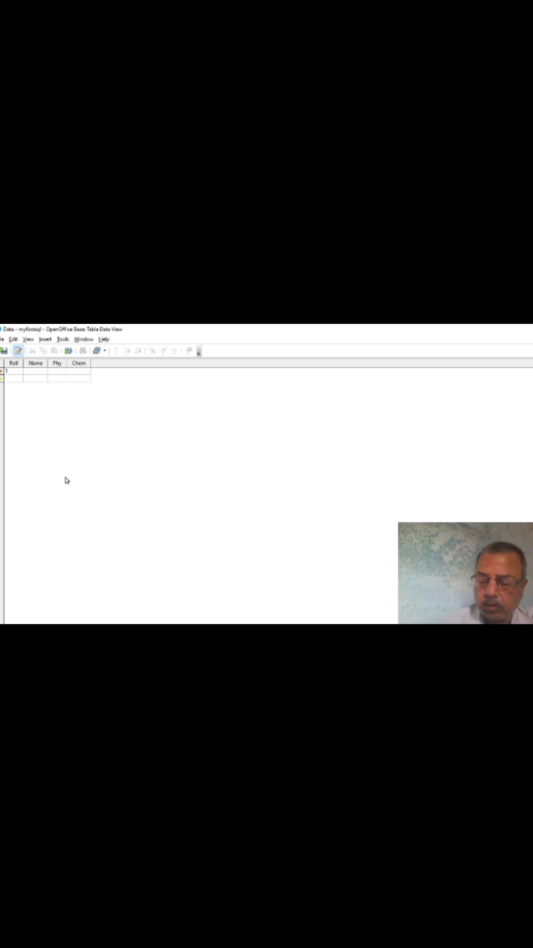
pyautogui.press('Tab')
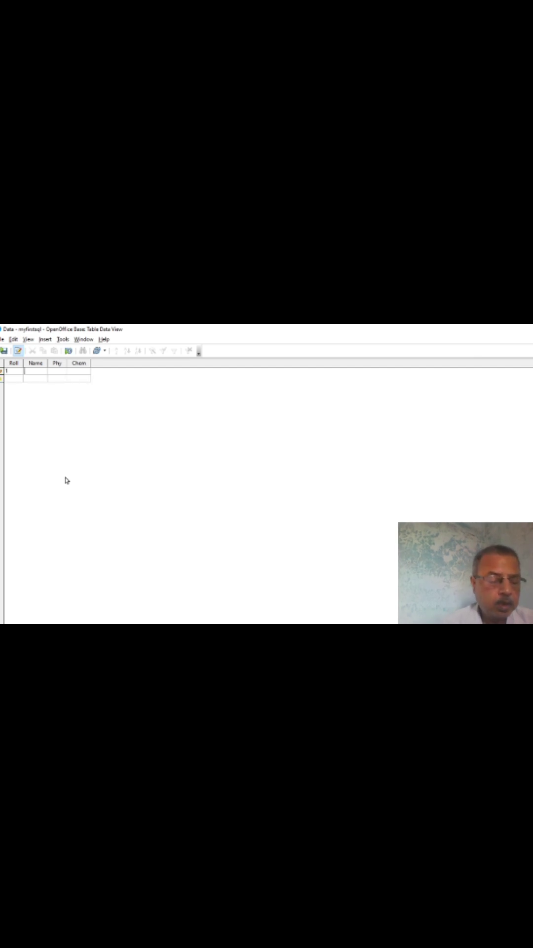
pyautogui.write('Anuj')
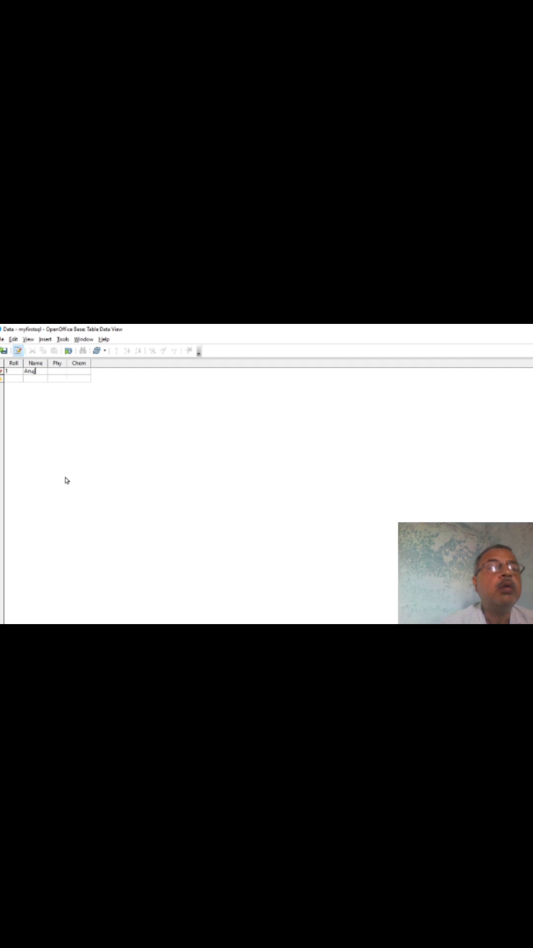
pyautogui.press('Tab')
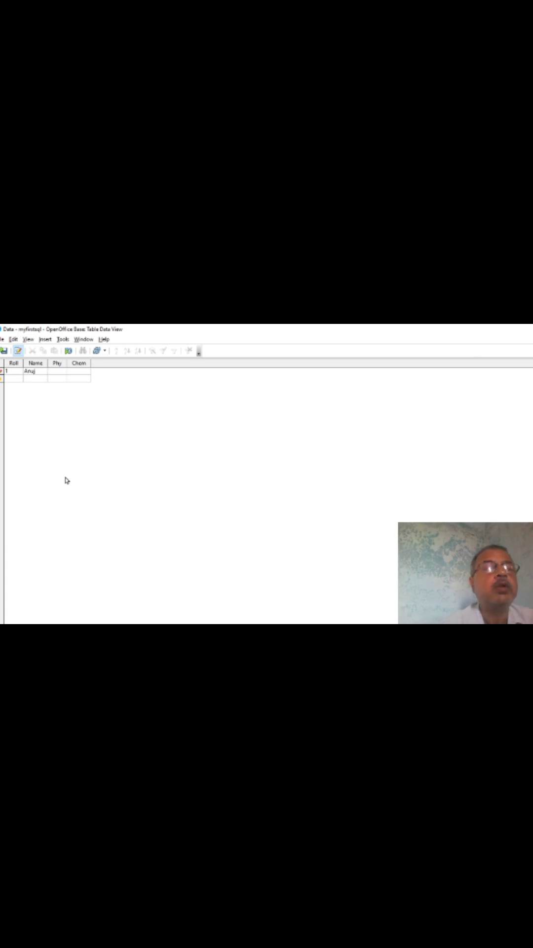
pyautogui.write('20')
pyautogui.press('Tab')
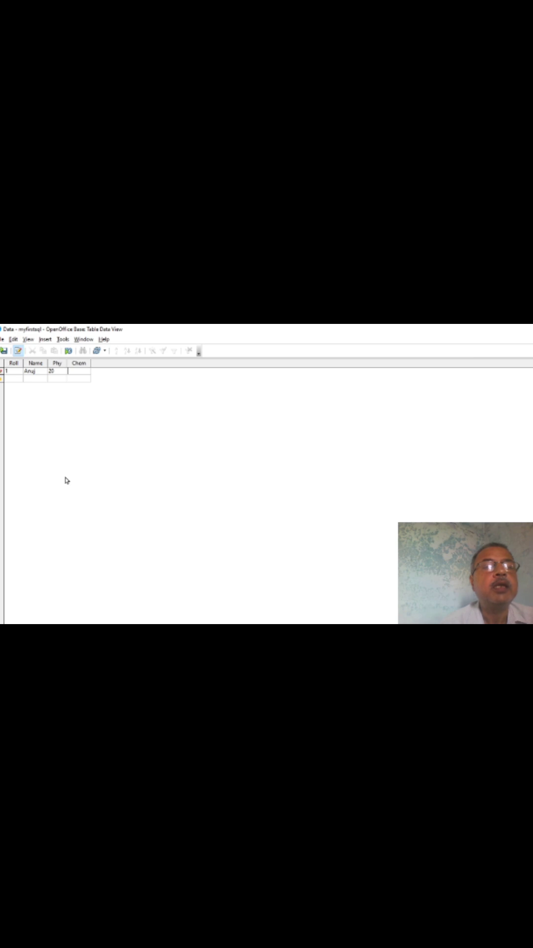
pyautogui.write('18')
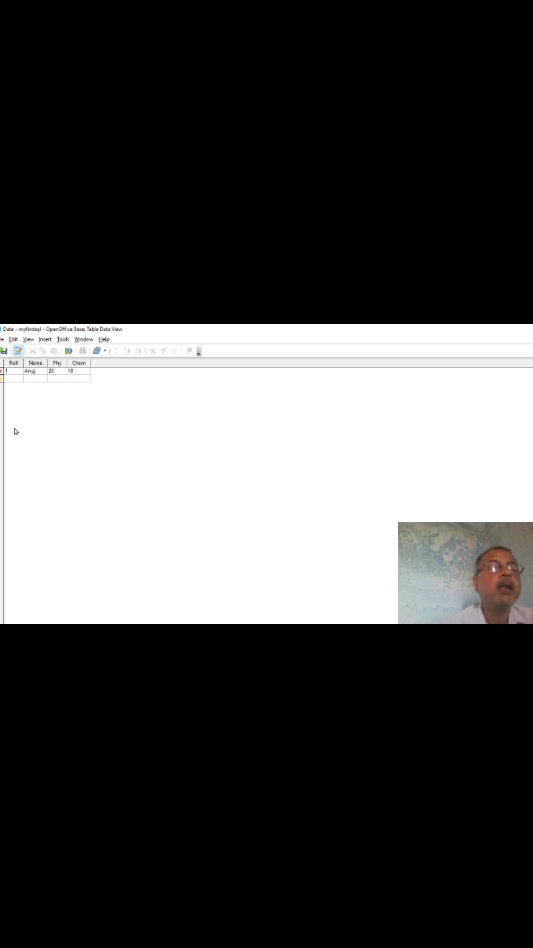
# - Add a second record with Roll 2, the student's name, Phy 20 and Chem 20
pyautogui.click(8, 378)
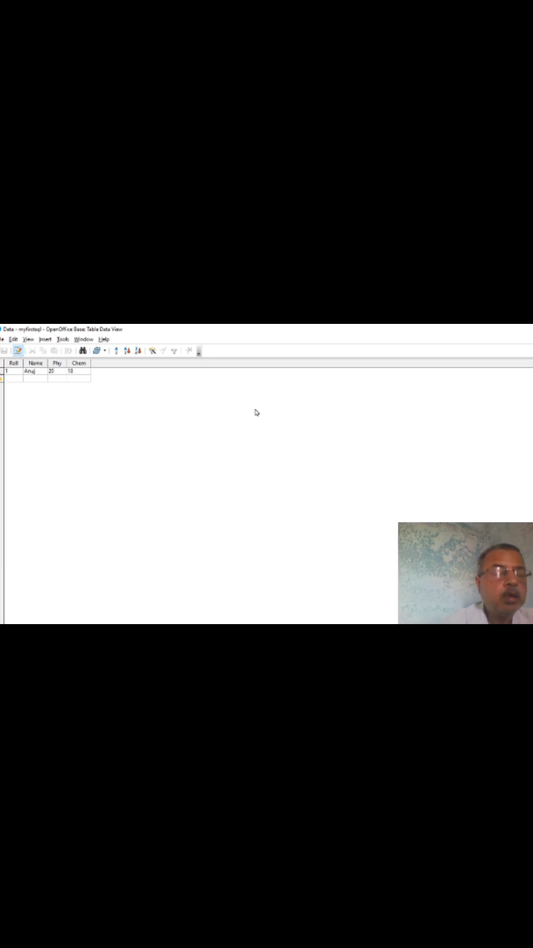
pyautogui.write('2')
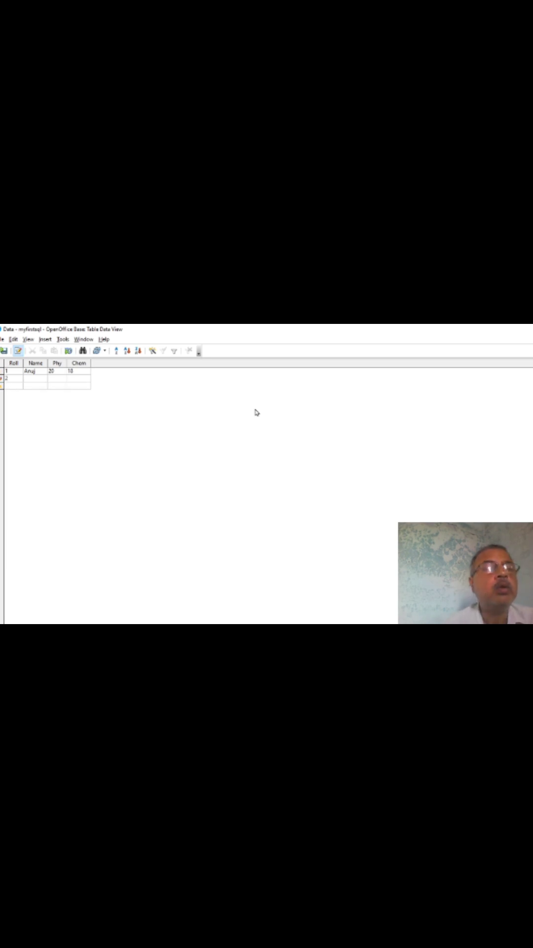
pyautogui.press('Tab')
pyautogui.write('Palak')
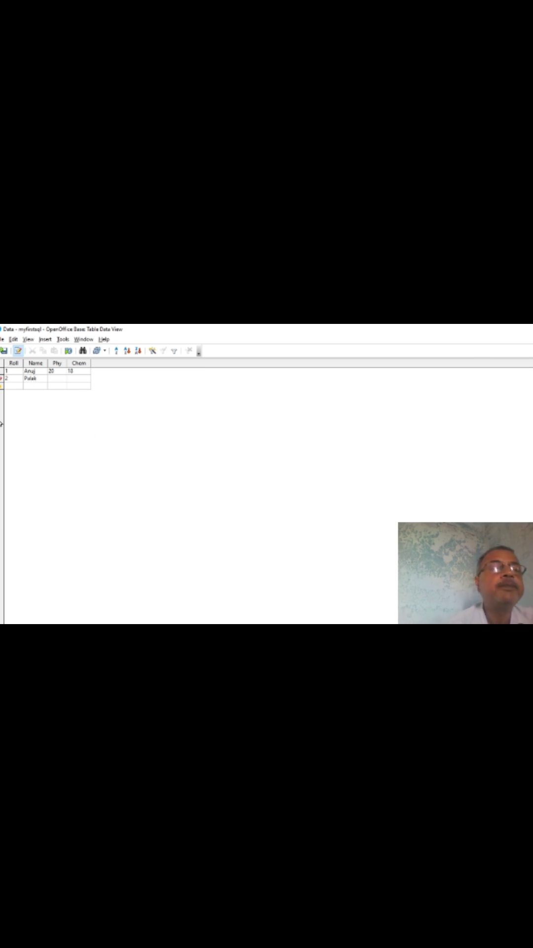
pyautogui.click(59, 376)
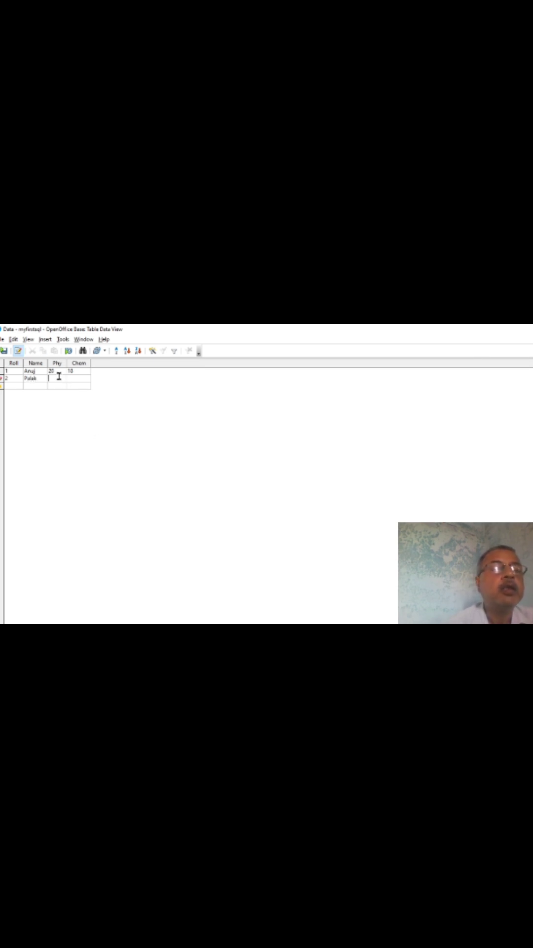
pyautogui.write('20')
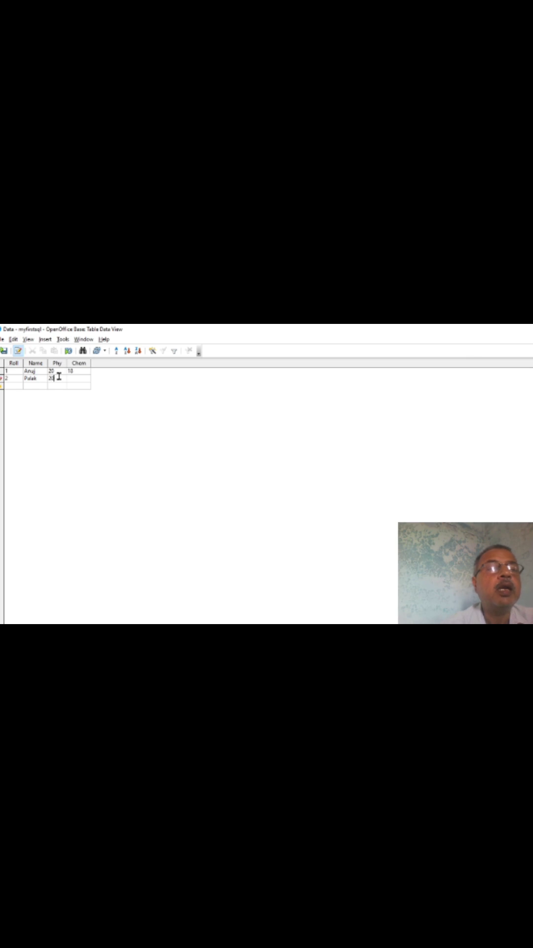
pyautogui.click(72, 378)
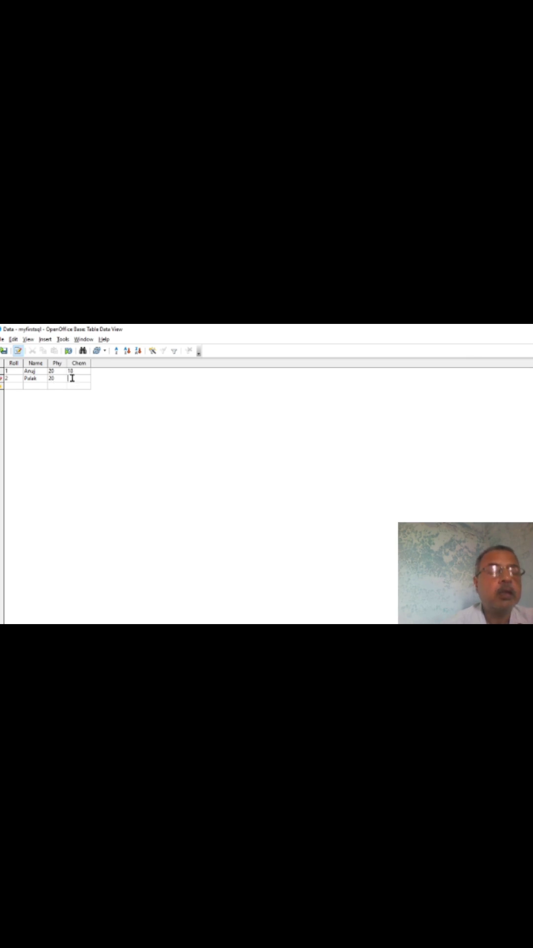
pyautogui.write('2')
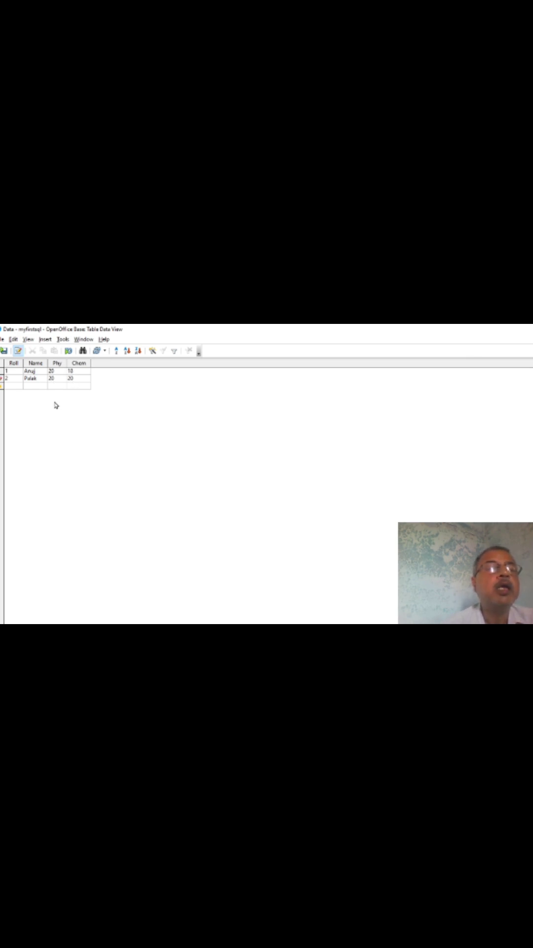
pyautogui.write('0')
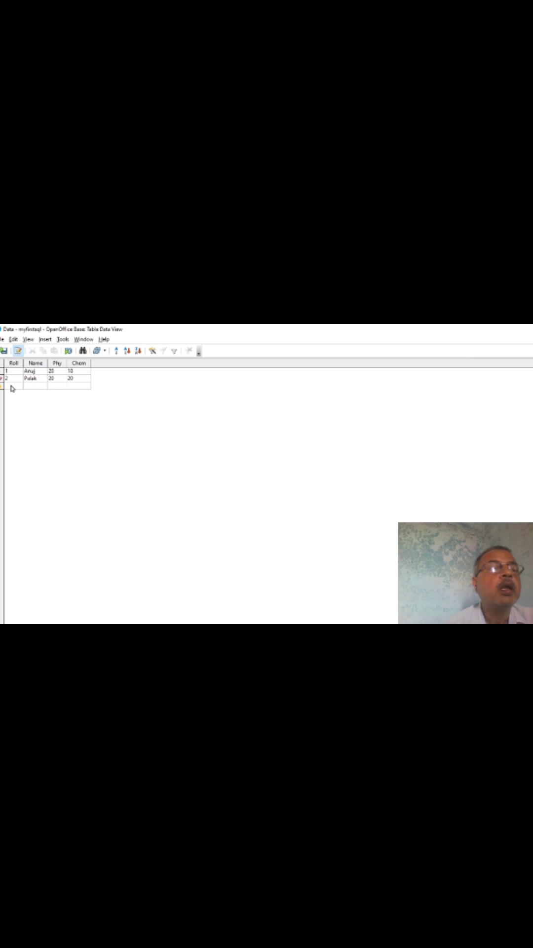
# - Add a third record with Roll 3, the student's name, Phy 19 and Chem 20
pyautogui.click(10, 385)
pyautogui.write('3')
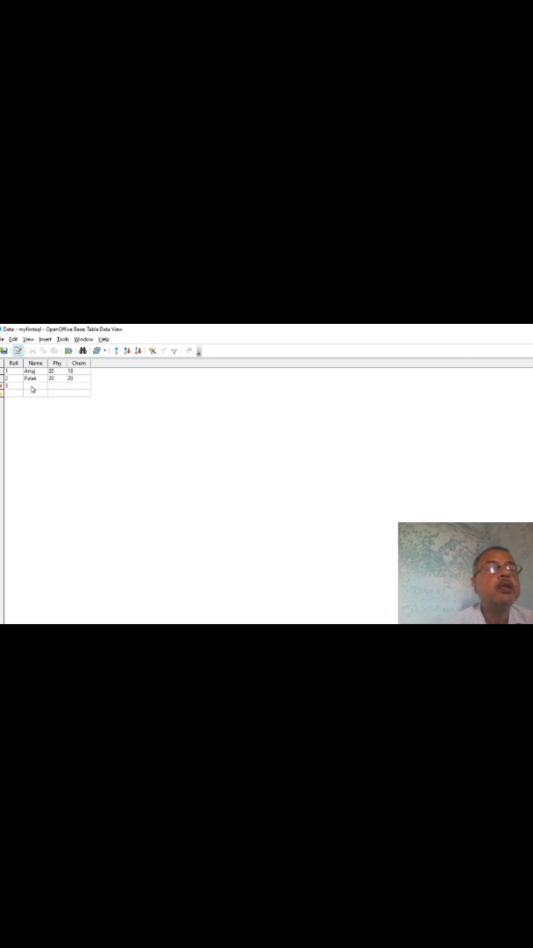
pyautogui.click(30, 384)
pyautogui.write('Harsh')
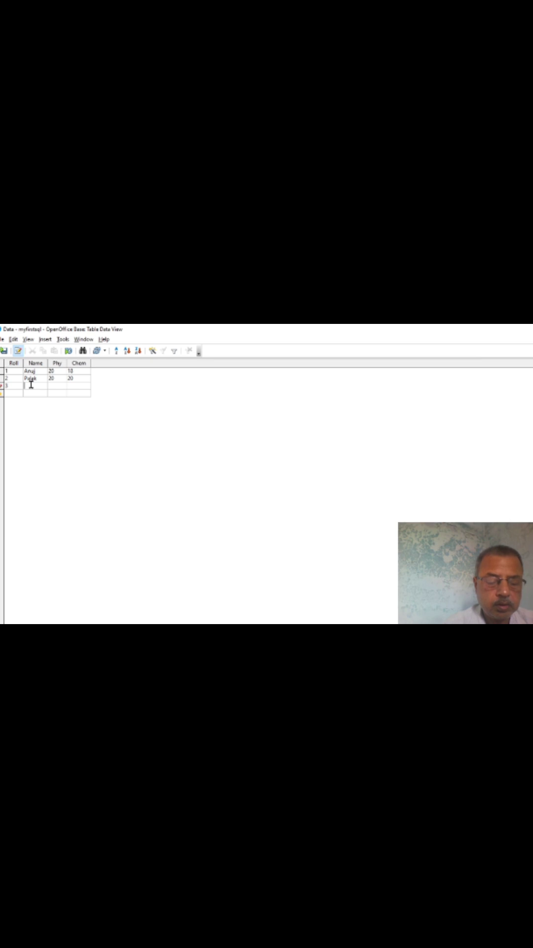
pyautogui.write('ita')
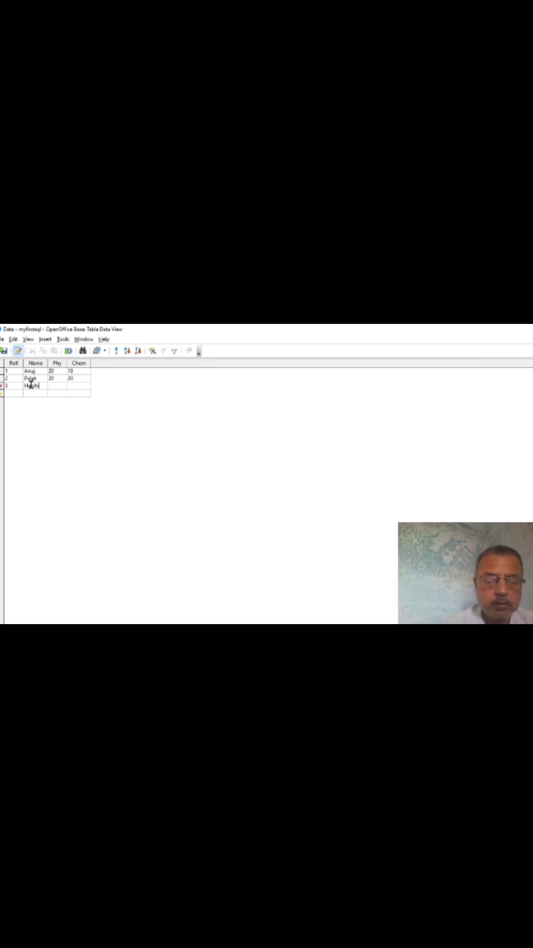
pyautogui.click(57, 384)
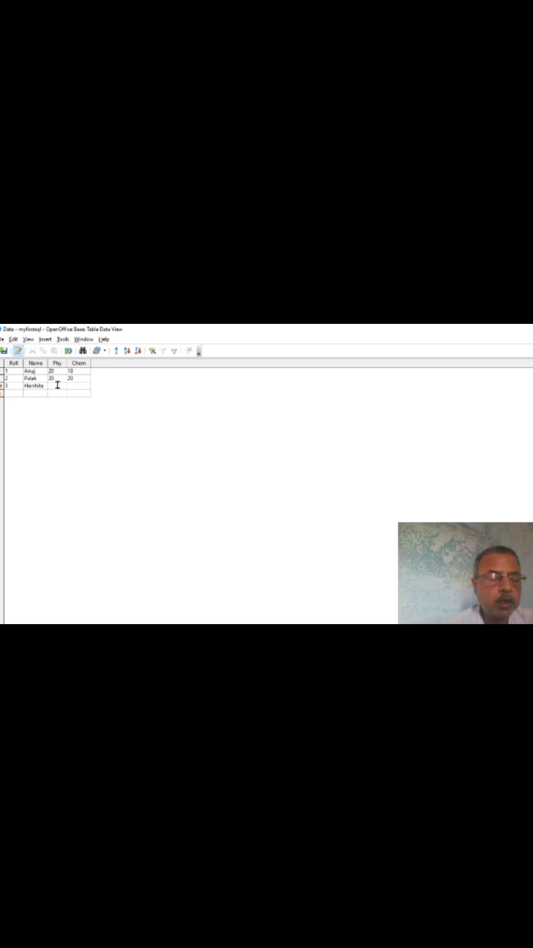
pyautogui.write('19')
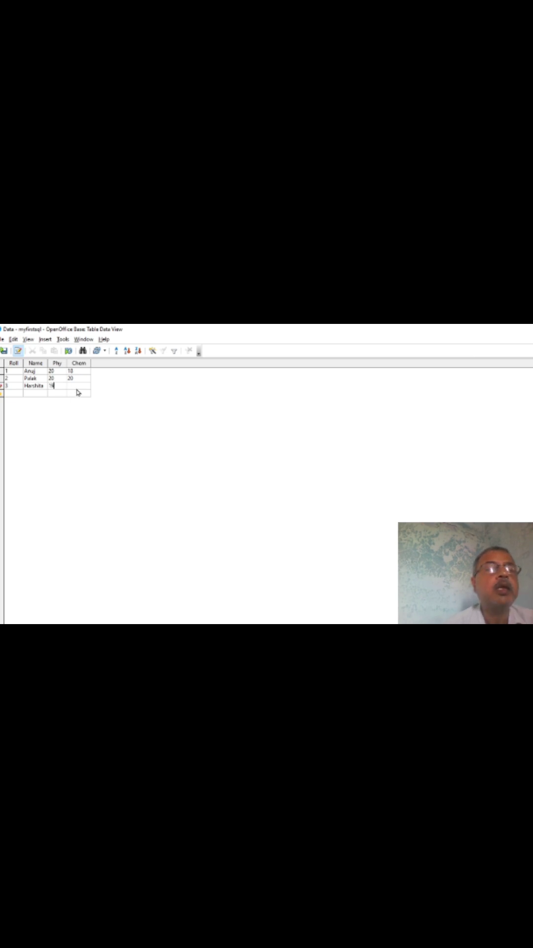
pyautogui.click(72, 384)
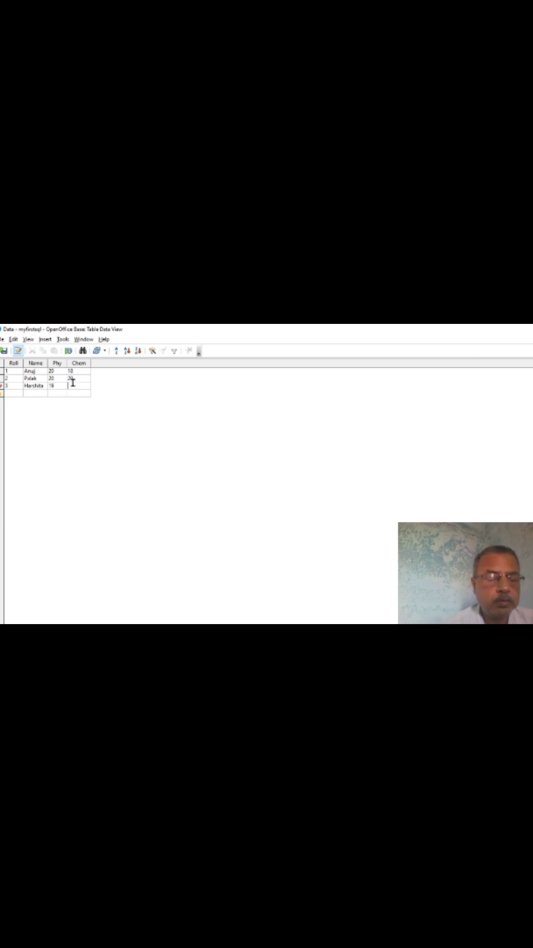
pyautogui.write('20')
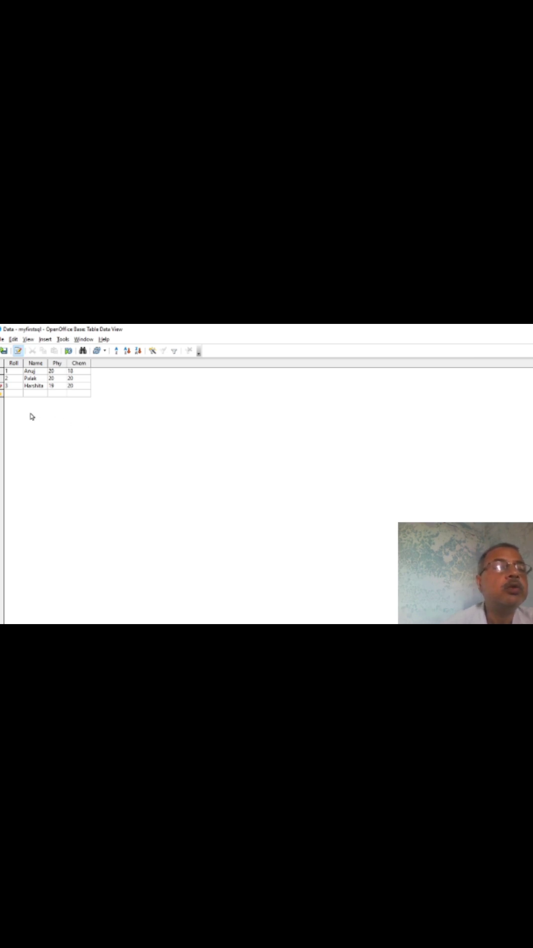
# - Fill in a fourth record with the duplicate Roll 3, the student's name, Phy 16 and Chem 15
pyautogui.click(10, 392)
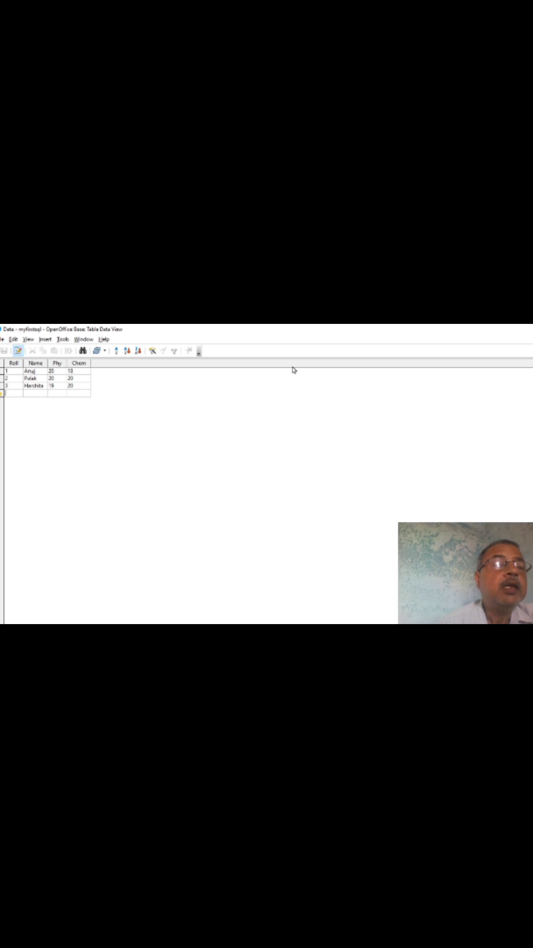
pyautogui.write('3')
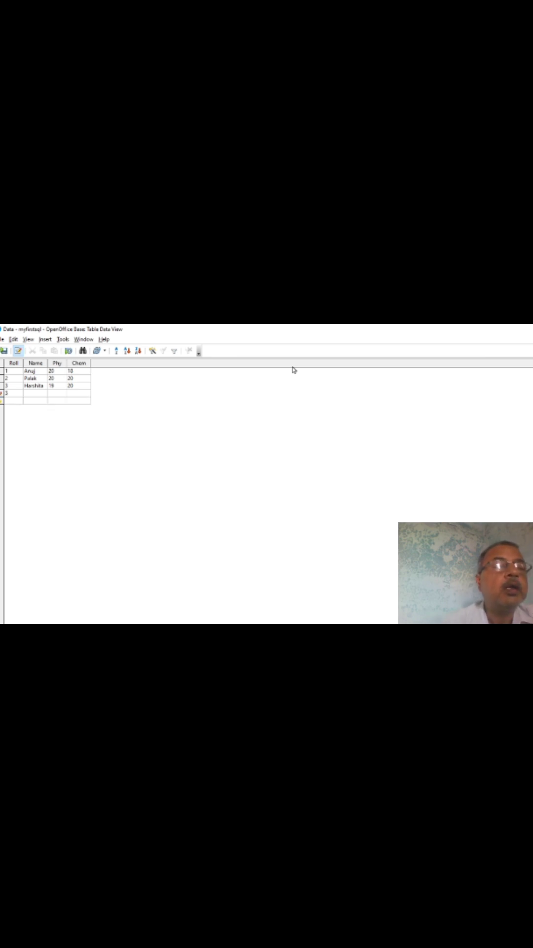
pyautogui.click(35, 391)
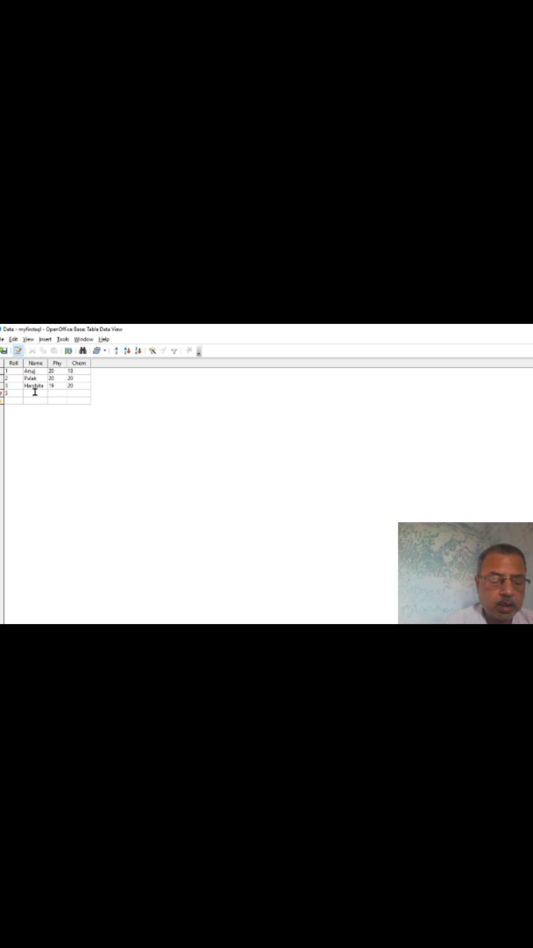
pyautogui.write('Goura')
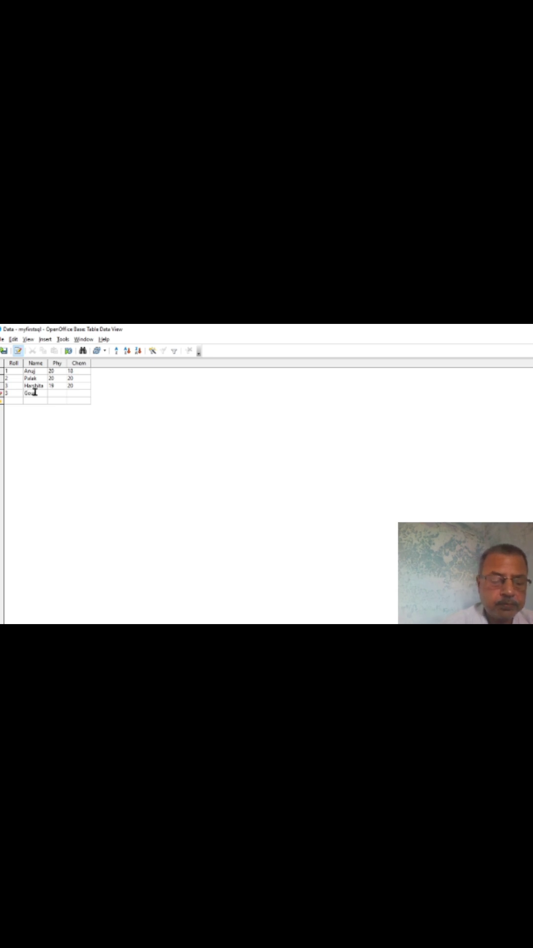
pyautogui.write('v')
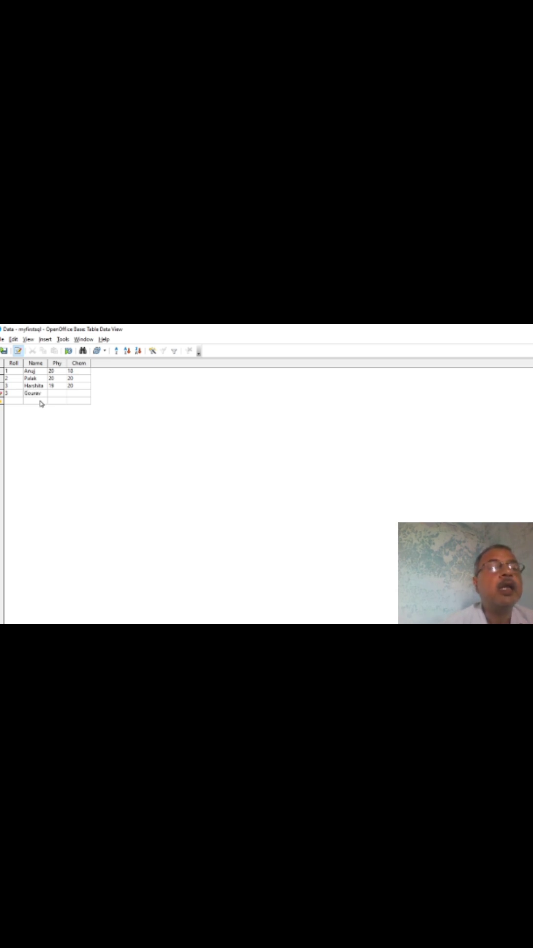
pyautogui.click(55, 392)
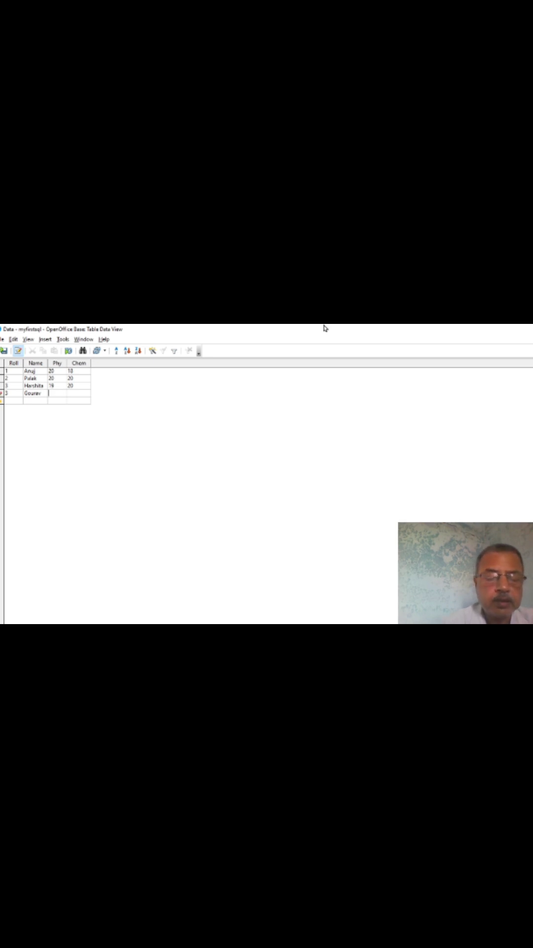
pyautogui.write('18')
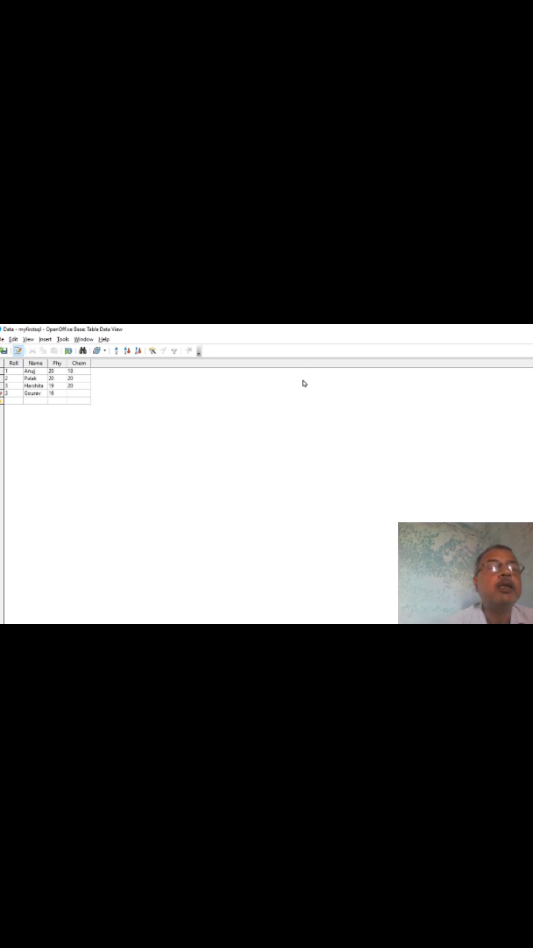
pyautogui.click(71, 392)
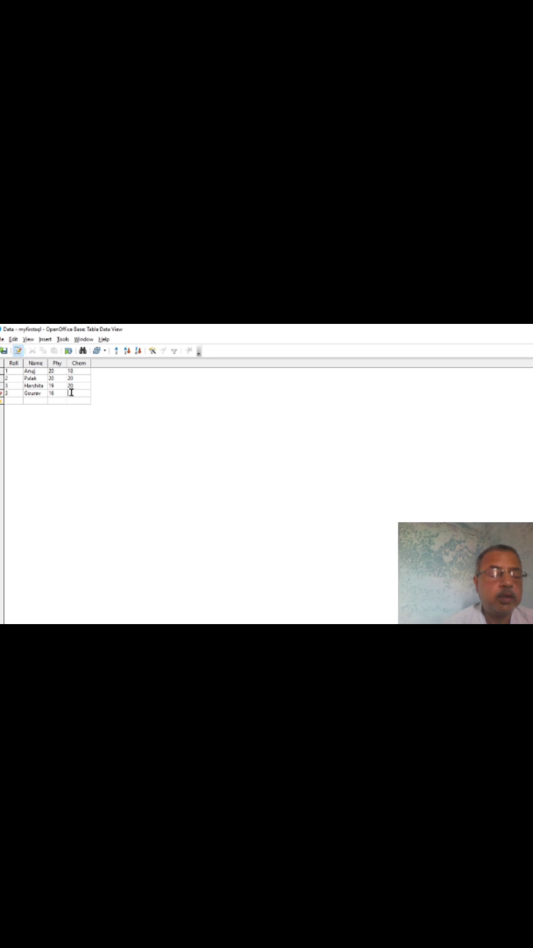
pyautogui.write('15')
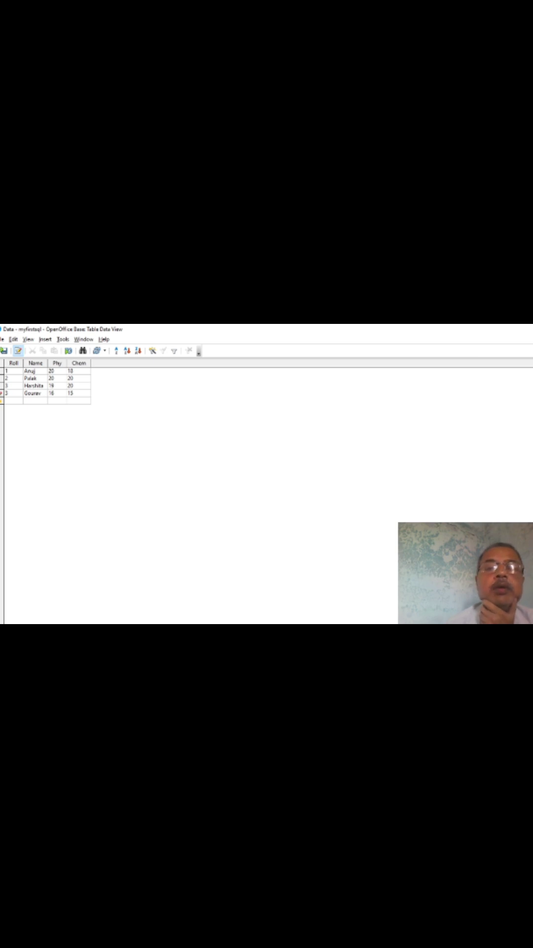
# - Try to close the Data table and save the fourth record with its duplicate Roll value
pyautogui.hotkey('ctrl', 'w')
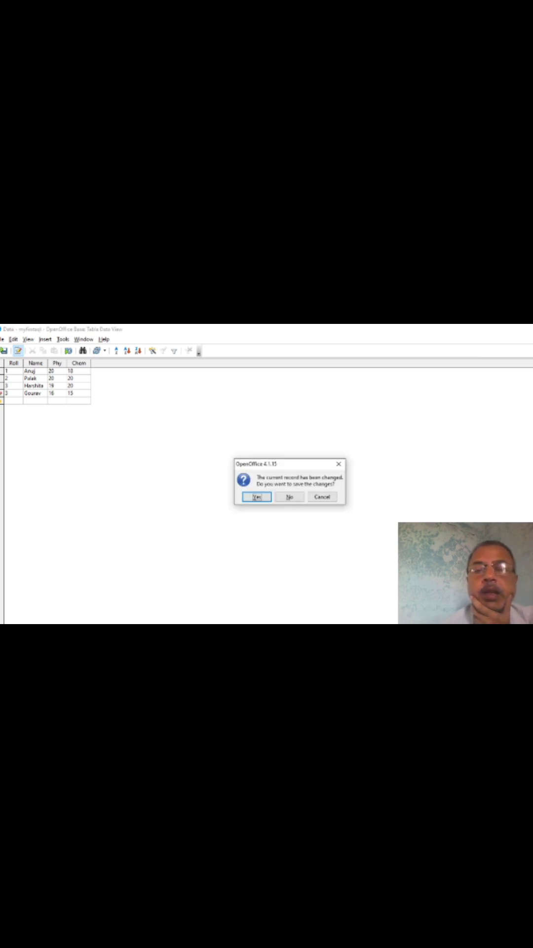
pyautogui.click(257, 497)
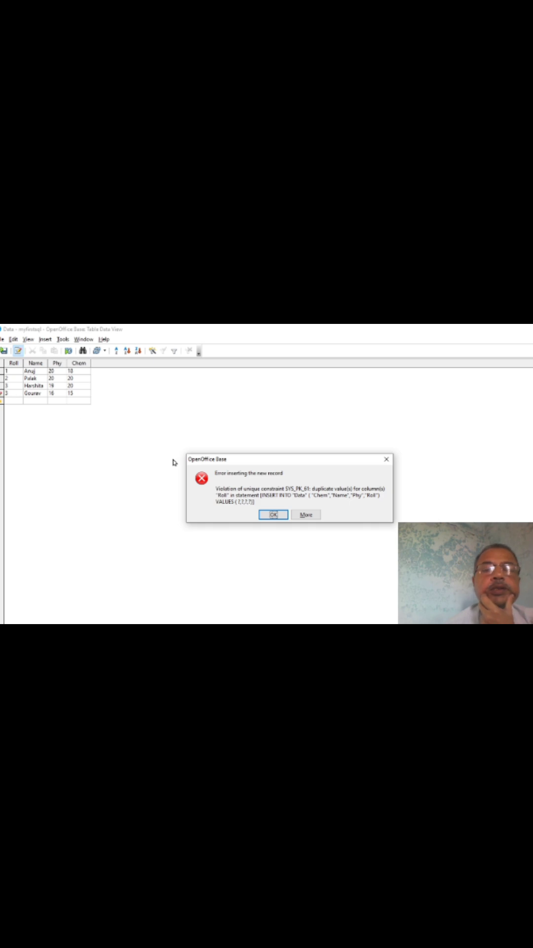
pyautogui.click(274, 514)
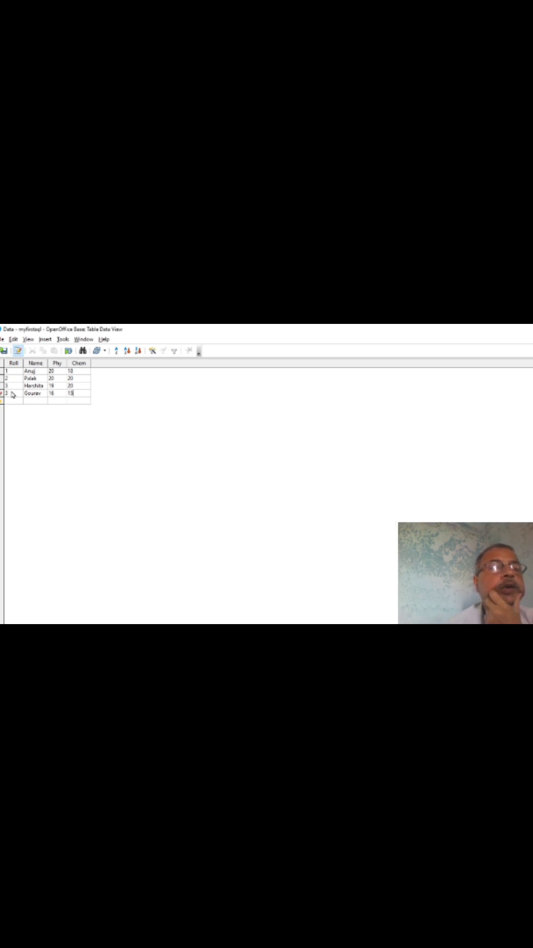
# - Set the fourth record's Roll to 4 and close the Data table, saving the record
pyautogui.press('BackSpace')
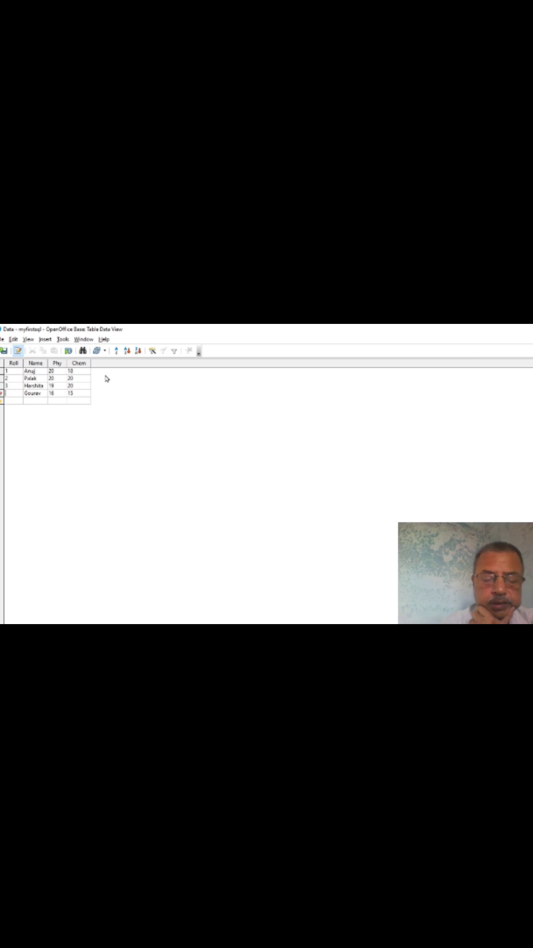
pyautogui.write('4')
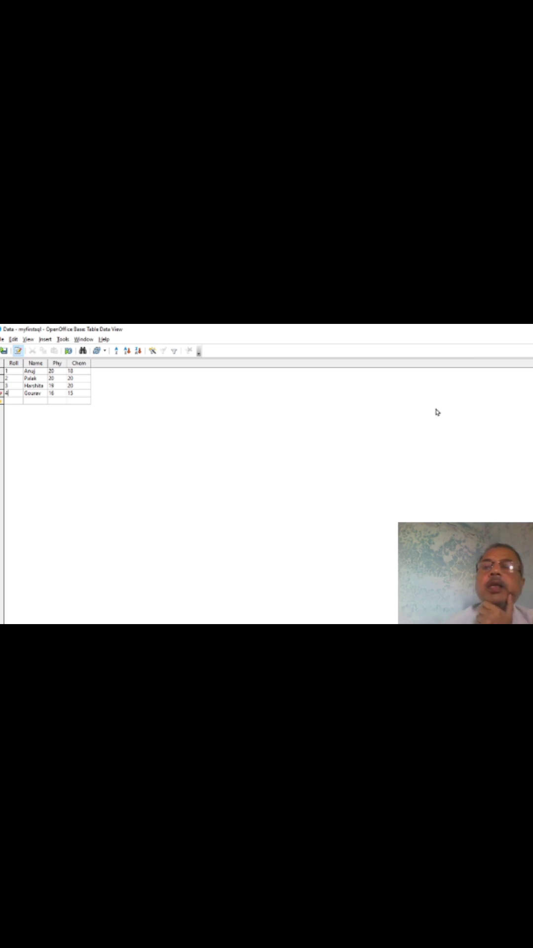
pyautogui.hotkey('ctrl', 'w')
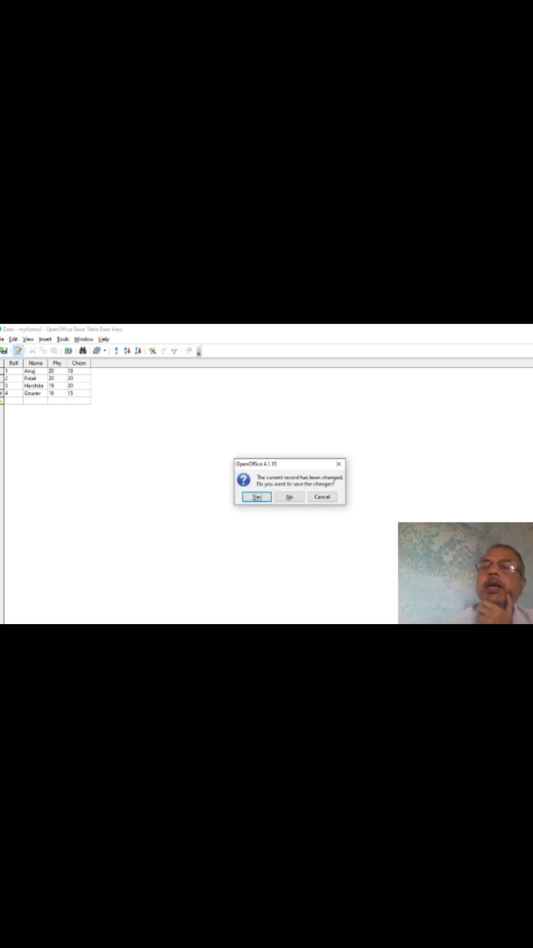
pyautogui.click(256, 497)
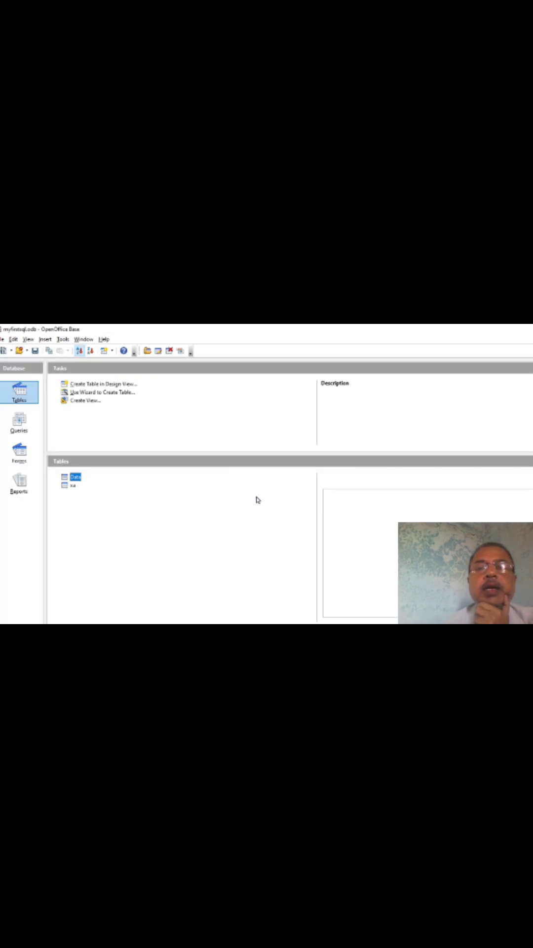